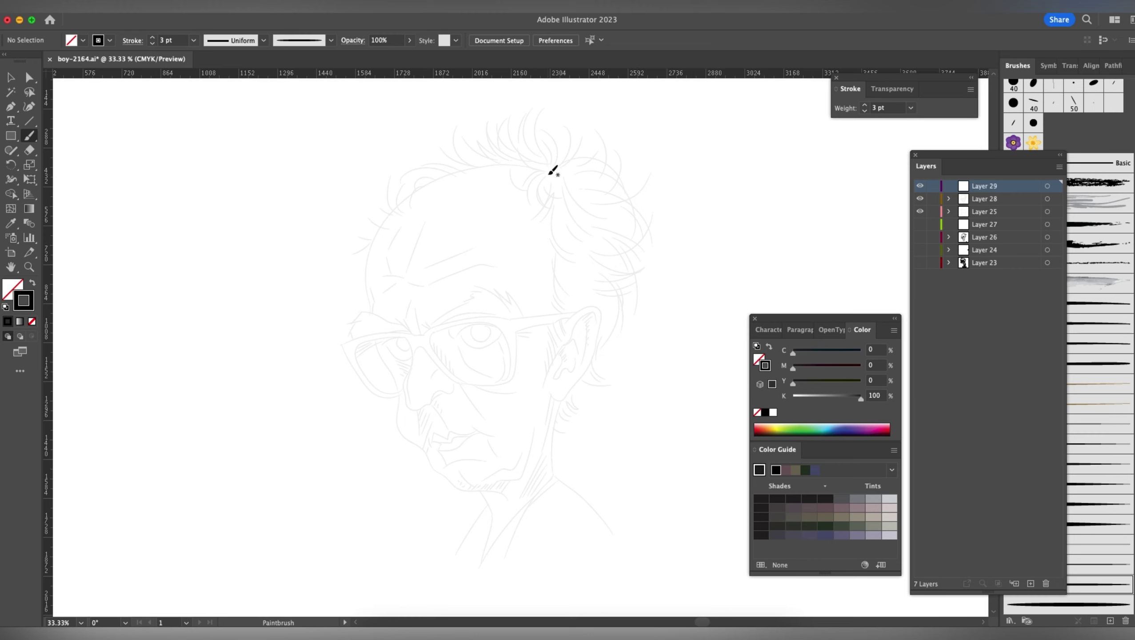
# - Ink the scalp arc down the left side and the first curls at the hair tuft
pyautogui.moveTo(547, 173)
pyautogui.mouseDown()
pyautogui.moveTo(476, 167)
pyautogui.moveTo(444, 180)
pyautogui.mouseUp()
pyautogui.moveTo(377, 237); pyautogui.dragTo(372, 283)
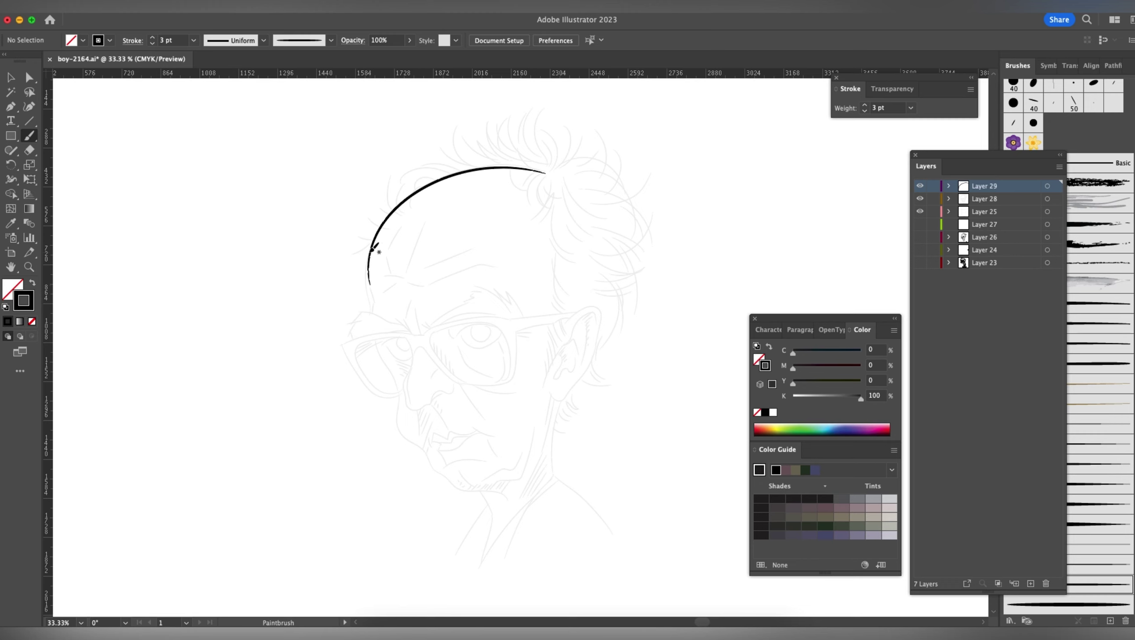
pyautogui.moveTo(375, 245); pyautogui.dragTo(367, 312)
pyautogui.moveTo(532, 171)
pyautogui.mouseDown()
pyautogui.moveTo(525, 191)
pyautogui.moveTo(509, 184)
pyautogui.mouseUp()
pyautogui.moveTo(566, 209)
pyautogui.mouseDown()
pyautogui.moveTo(555, 193)
pyautogui.moveTo(525, 211)
pyautogui.moveTo(549, 207)
pyautogui.mouseUp()
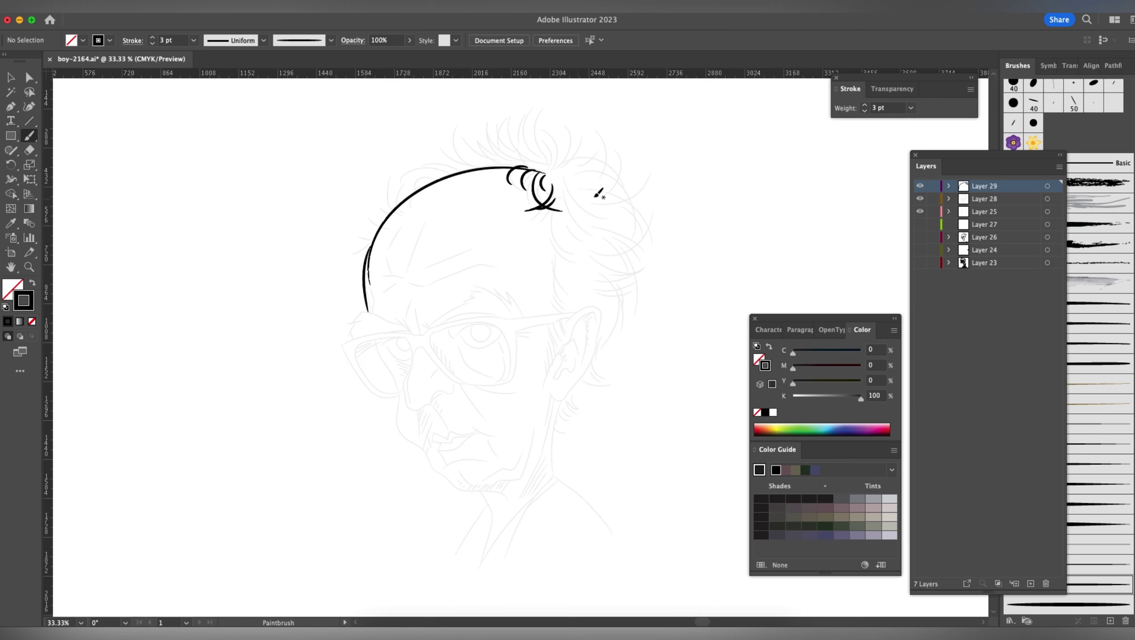
# - Set the stroke weight to 2.5 pt
pyautogui.doubleClick(878, 109)
pyautogui.write('2')
pyautogui.write('.5')
pyautogui.press('Return')
# - Draw curved hair strands along the scalp arc and across the top of the head
pyautogui.moveTo(415, 165)
pyautogui.mouseDown()
pyautogui.moveTo(464, 172)
pyautogui.moveTo(391, 185)
pyautogui.moveTo(420, 180)
pyautogui.mouseUp()
pyautogui.moveTo(396, 201)
pyautogui.mouseDown()
pyautogui.moveTo(398, 188)
pyautogui.moveTo(370, 228)
pyautogui.mouseUp()
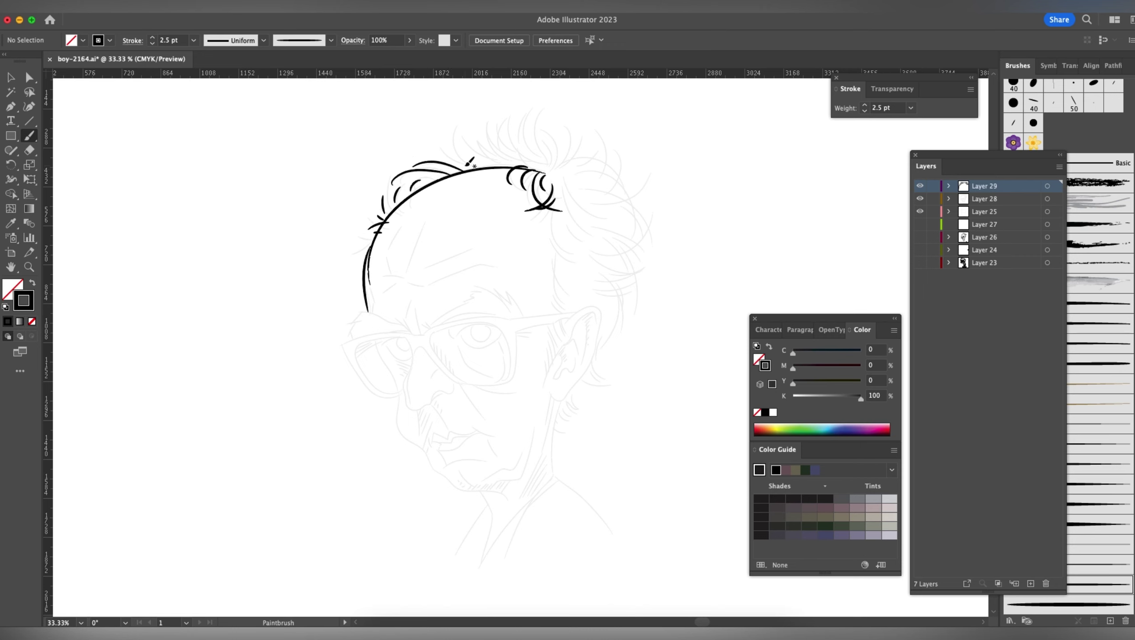
pyautogui.moveTo(439, 145); pyautogui.dragTo(476, 168)
pyautogui.moveTo(458, 127); pyautogui.dragTo(496, 167)
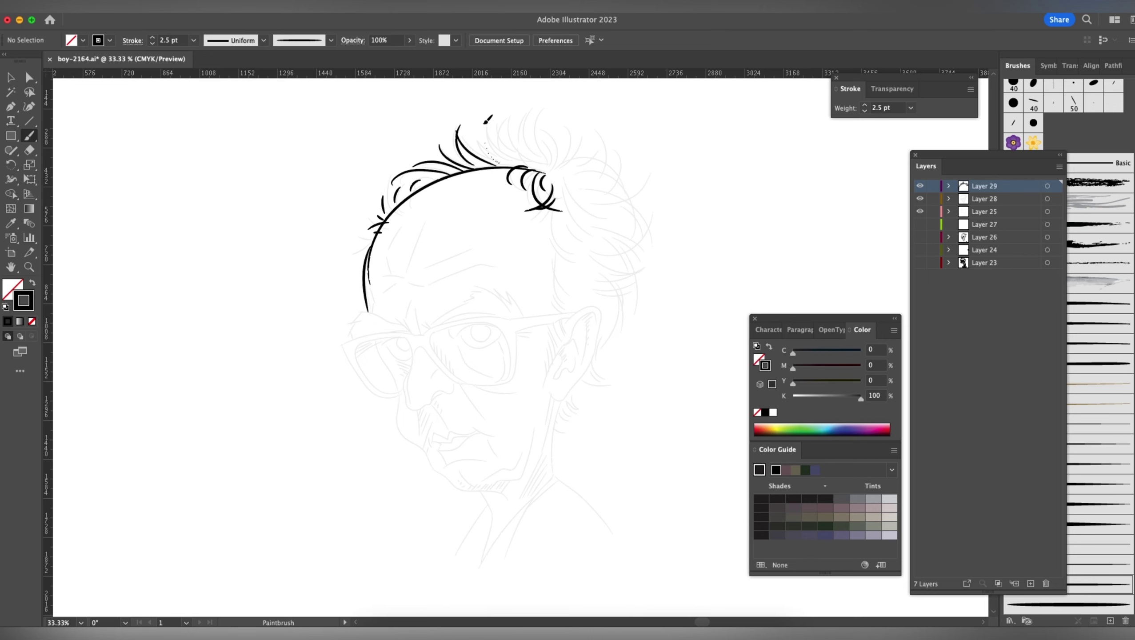
pyautogui.moveTo(487, 120); pyautogui.dragTo(486, 124)
pyautogui.moveTo(518, 162)
pyautogui.mouseDown()
pyautogui.moveTo(506, 131)
pyautogui.moveTo(527, 108)
pyautogui.moveTo(542, 168)
pyautogui.moveTo(586, 135)
pyautogui.mouseUp()
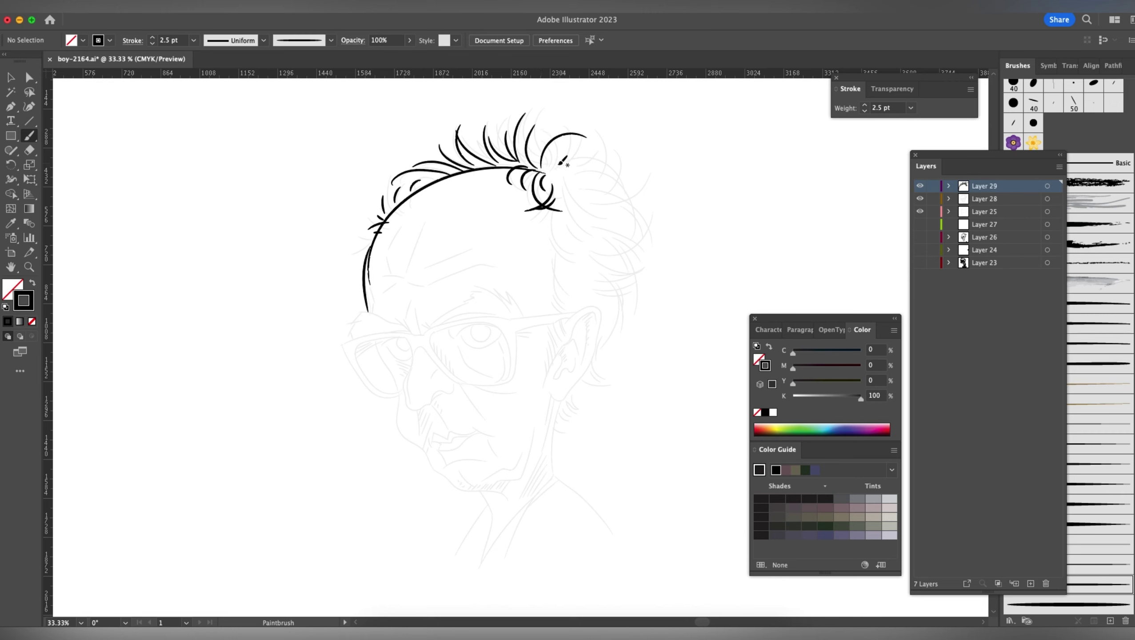
# - Ink curly hair right of the tuft and falling down the right side of the head
pyautogui.moveTo(549, 209)
pyautogui.mouseDown()
pyautogui.moveTo(591, 265)
pyautogui.moveTo(566, 309)
pyautogui.mouseUp()
pyautogui.moveTo(535, 227); pyautogui.dragTo(548, 218)
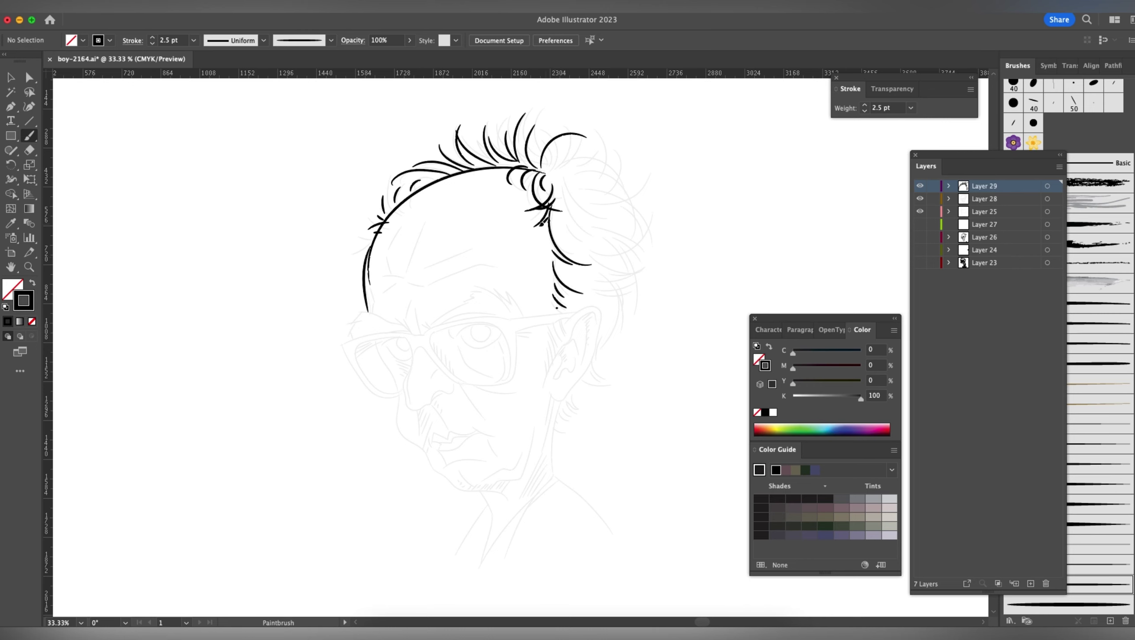
pyautogui.moveTo(568, 147)
pyautogui.mouseDown()
pyautogui.moveTo(547, 177)
pyautogui.moveTo(564, 184)
pyautogui.moveTo(584, 233)
pyautogui.moveTo(575, 193)
pyautogui.mouseUp()
pyautogui.moveTo(620, 153); pyautogui.dragTo(580, 186)
pyautogui.moveTo(582, 183); pyautogui.dragTo(600, 146)
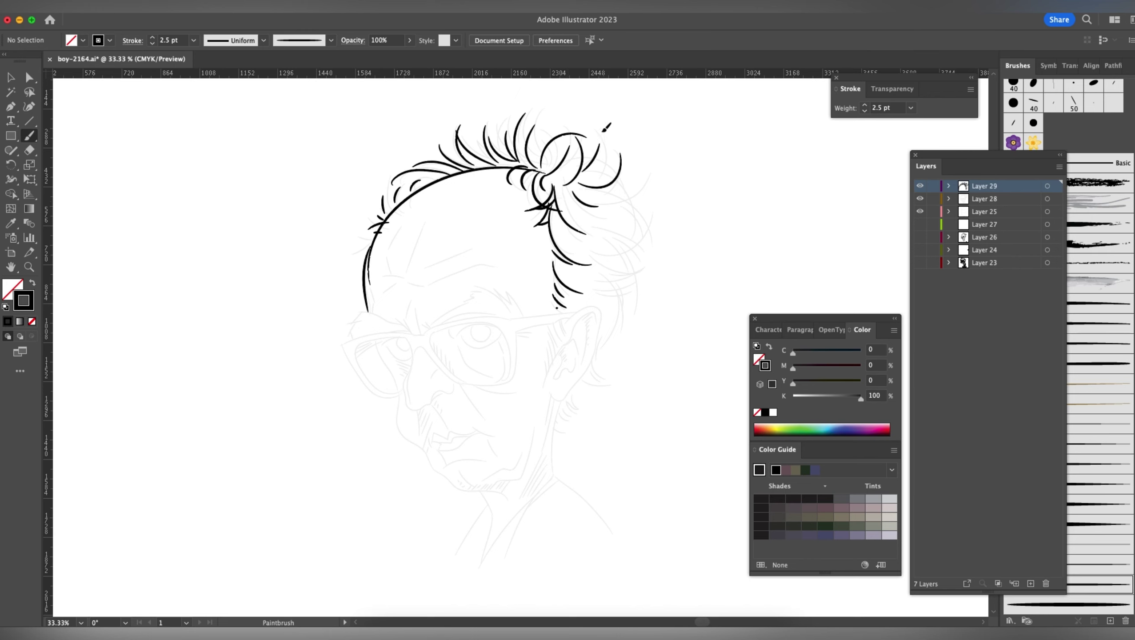
pyautogui.moveTo(625, 182)
pyautogui.mouseDown()
pyautogui.moveTo(654, 234)
pyautogui.moveTo(635, 249)
pyautogui.moveTo(659, 271)
pyautogui.mouseUp()
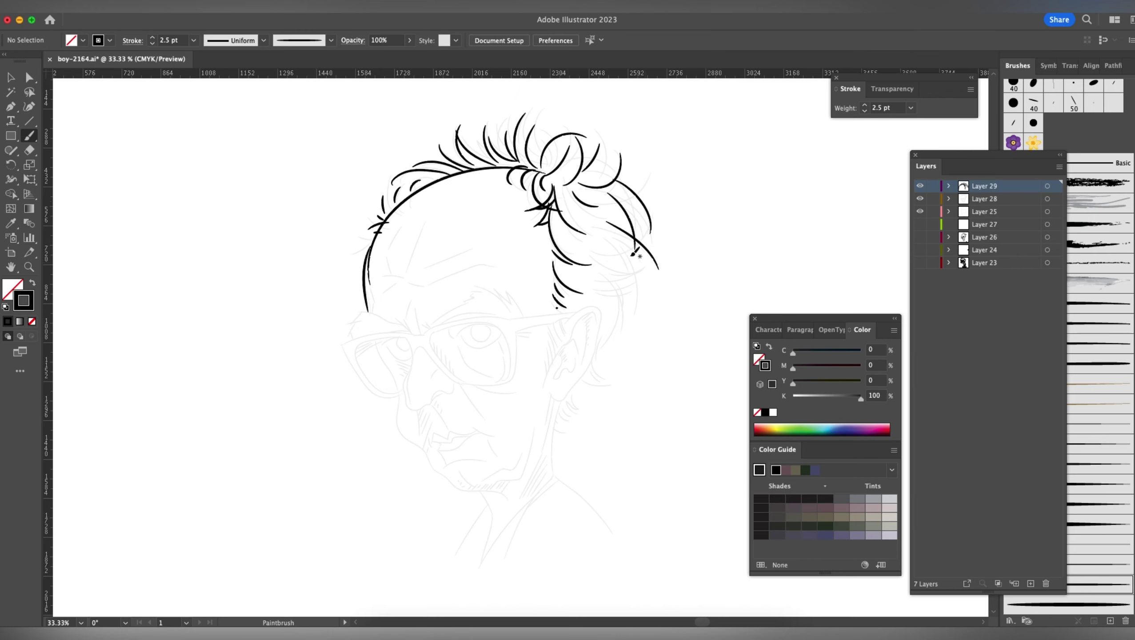
pyautogui.moveTo(609, 226); pyautogui.dragTo(646, 286)
pyautogui.moveTo(585, 235); pyautogui.dragTo(638, 305)
pyautogui.moveTo(600, 258)
pyautogui.mouseDown()
pyautogui.moveTo(624, 319)
pyautogui.moveTo(610, 332)
pyautogui.mouseUp()
pyautogui.click(586, 292)
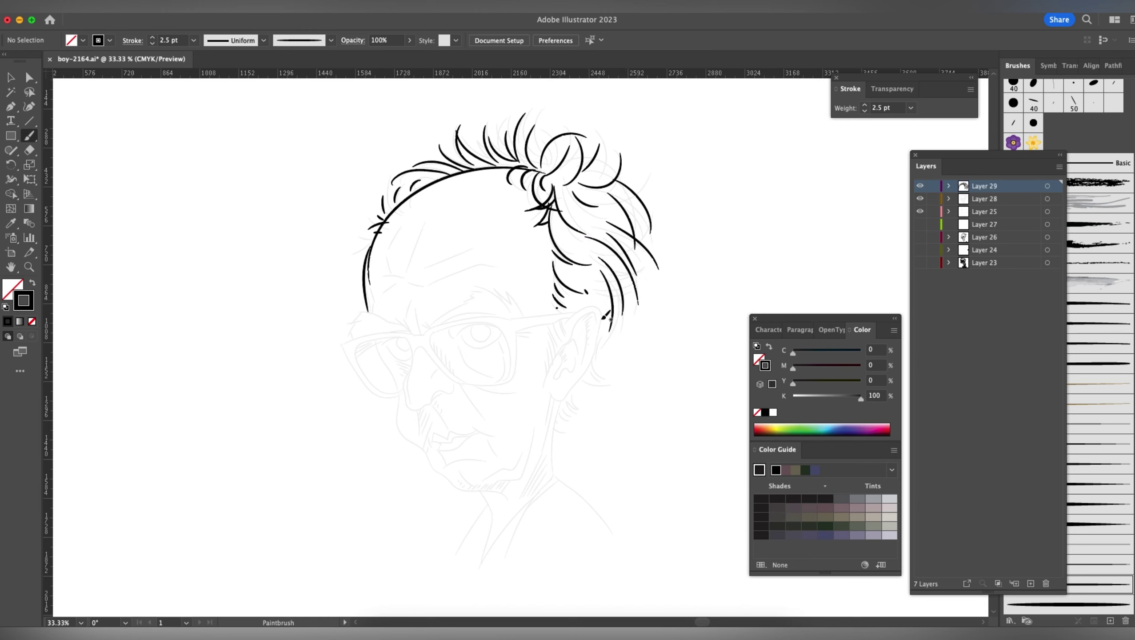
# - Ink forehead wrinkles, shaggy eyebrows and a long brow line across the top of the glasses
pyautogui.moveTo(418, 319)
pyautogui.mouseDown()
pyautogui.moveTo(414, 334)
pyautogui.moveTo(405, 316)
pyautogui.moveTo(424, 286)
pyautogui.mouseUp()
pyautogui.moveTo(499, 263)
pyautogui.mouseDown()
pyautogui.moveTo(442, 281)
pyautogui.moveTo(420, 267)
pyautogui.moveTo(373, 273)
pyautogui.moveTo(389, 244)
pyautogui.mouseUp()
pyautogui.click(432, 324)
pyautogui.moveTo(436, 322)
pyautogui.mouseDown()
pyautogui.moveTo(470, 300)
pyautogui.moveTo(524, 314)
pyautogui.moveTo(507, 314)
pyautogui.mouseUp()
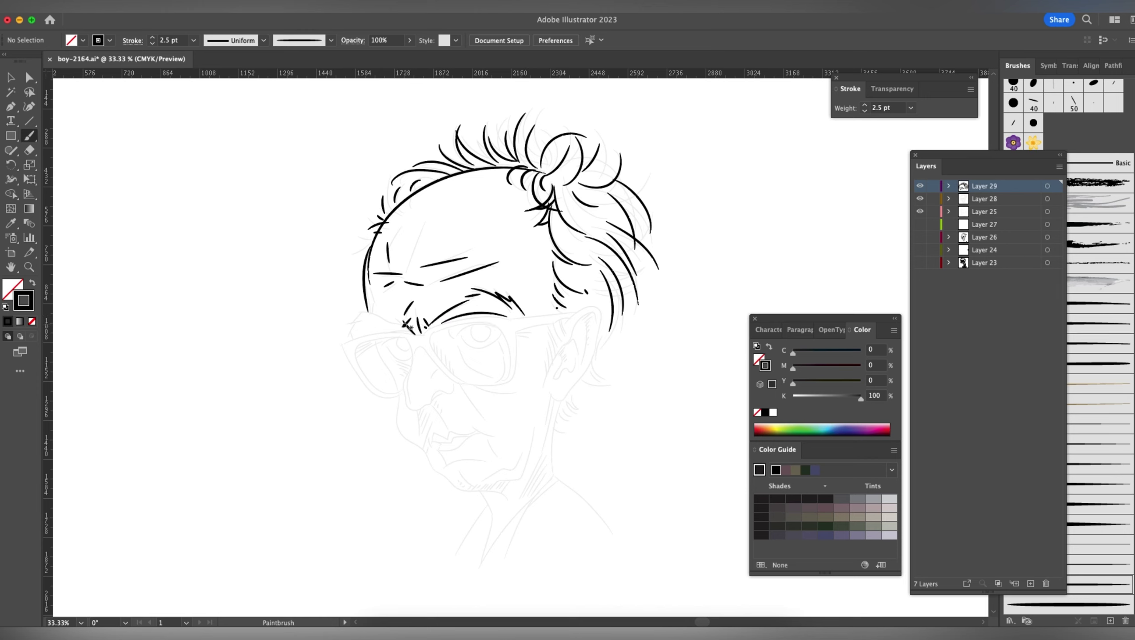
pyautogui.moveTo(393, 323)
pyautogui.mouseDown()
pyautogui.moveTo(405, 326)
pyautogui.moveTo(352, 324)
pyautogui.moveTo(372, 336)
pyautogui.moveTo(345, 345)
pyautogui.moveTo(417, 334)
pyautogui.mouseUp()
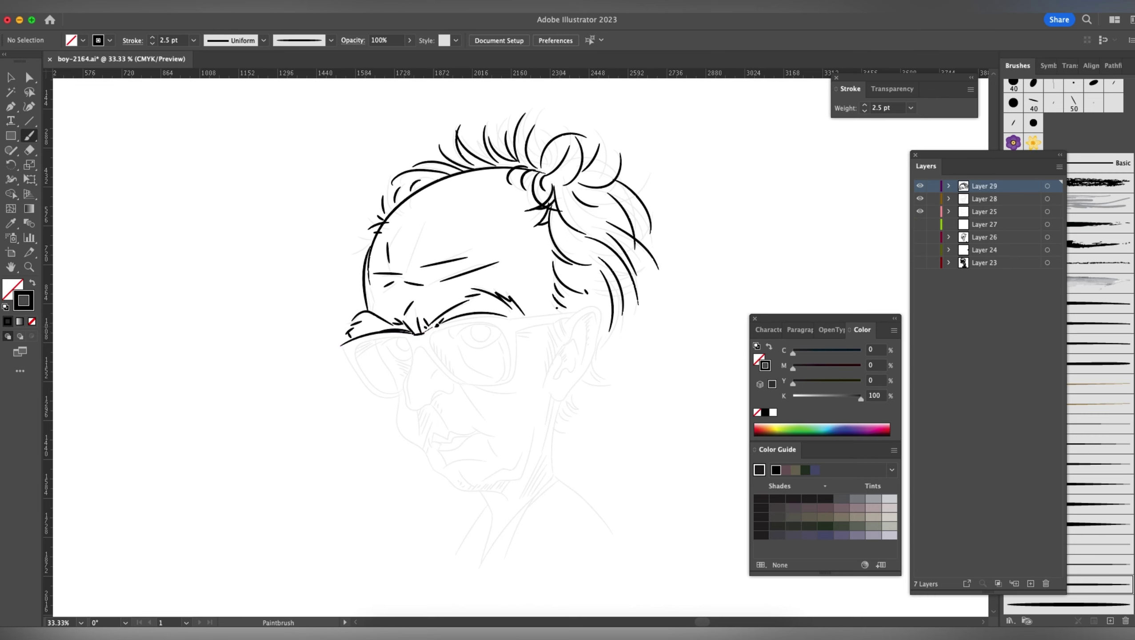
pyautogui.moveTo(512, 319); pyautogui.dragTo(582, 310)
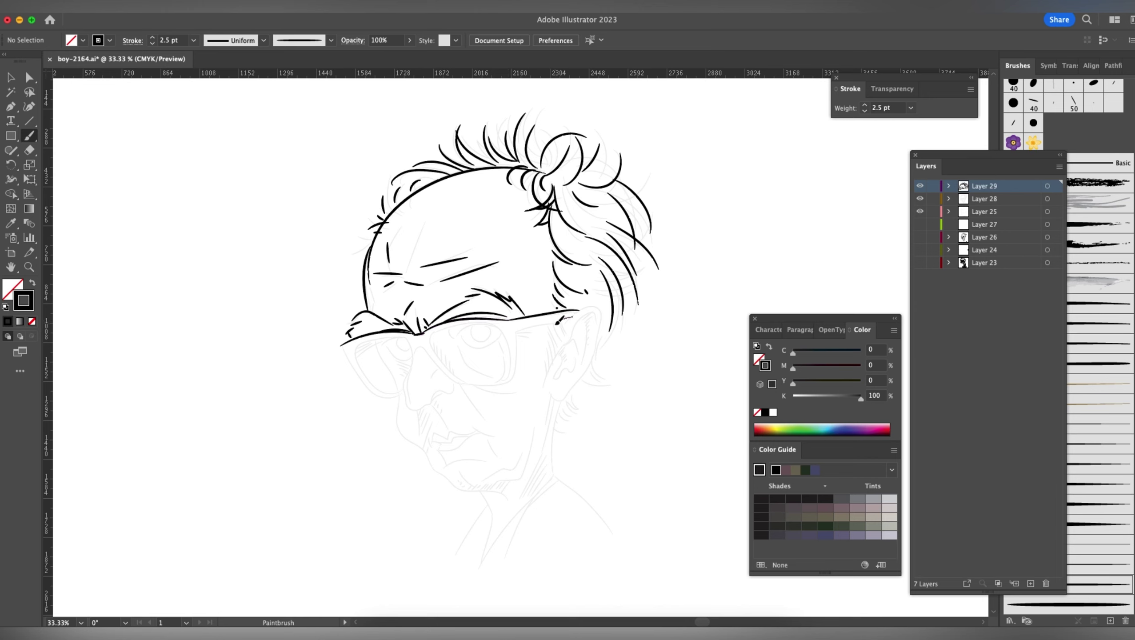
# - Trace bold frame outlines around the left and right eyeglass lenses
pyautogui.moveTo(521, 328); pyautogui.dragTo(521, 329)
pyautogui.moveTo(340, 345); pyautogui.dragTo(349, 360)
pyautogui.moveTo(402, 395); pyautogui.dragTo(403, 394)
pyautogui.moveTo(411, 337)
pyautogui.mouseDown()
pyautogui.moveTo(385, 337)
pyautogui.moveTo(363, 372)
pyautogui.moveTo(400, 394)
pyautogui.mouseUp()
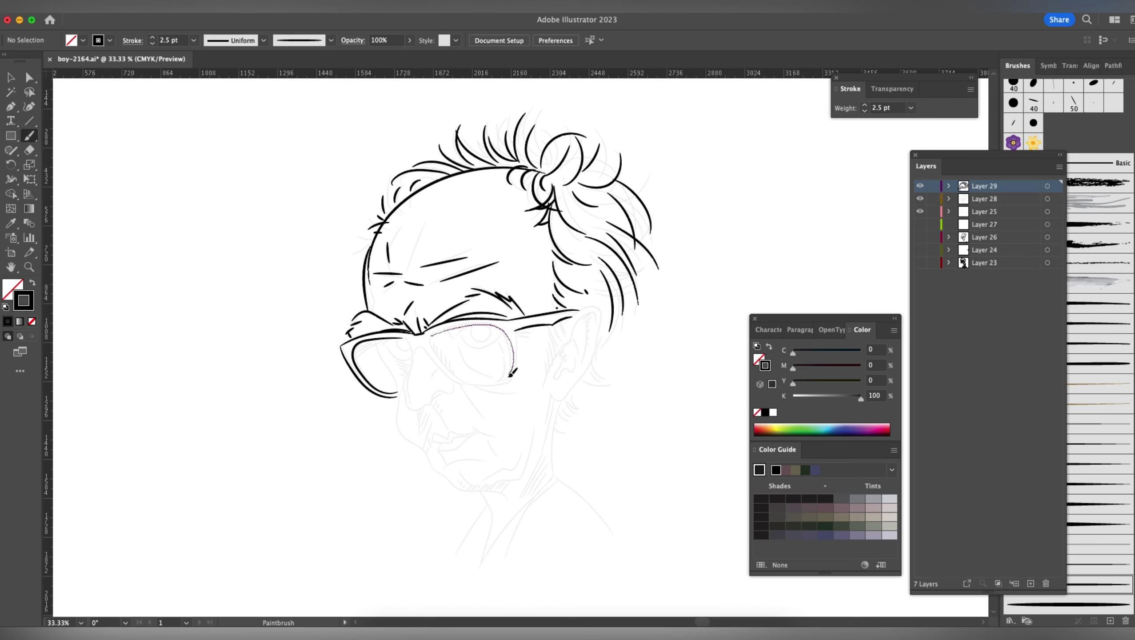
pyautogui.moveTo(499, 323); pyautogui.dragTo(502, 381)
pyautogui.moveTo(519, 340)
pyautogui.mouseDown()
pyautogui.moveTo(519, 369)
pyautogui.moveTo(465, 384)
pyautogui.mouseUp()
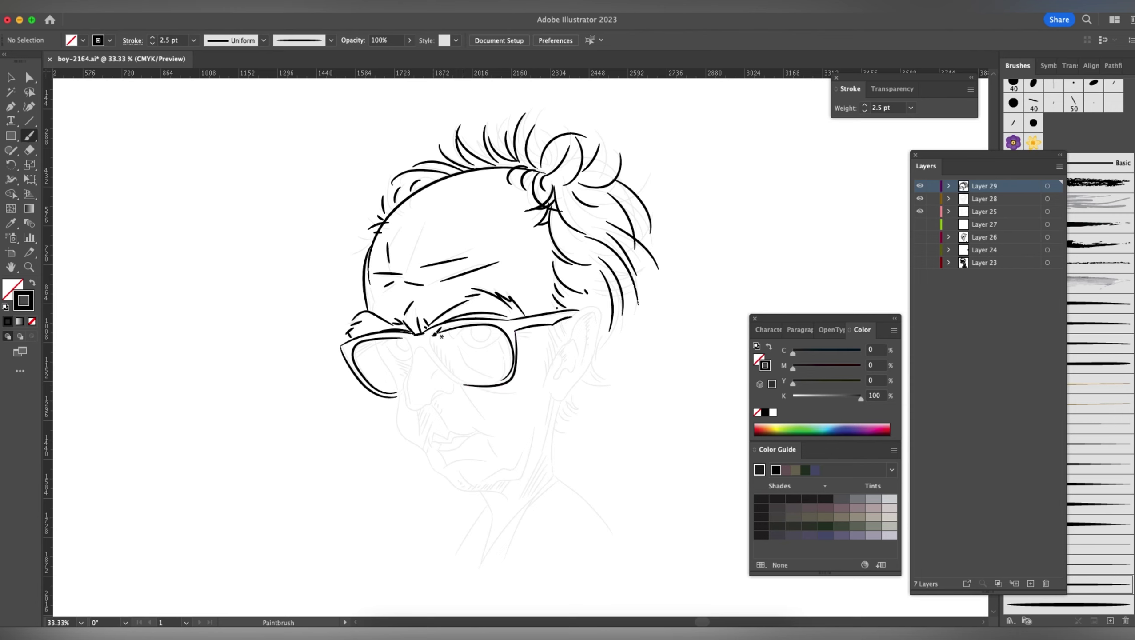
pyautogui.moveTo(429, 337); pyautogui.dragTo(471, 384)
# - Ink the nose with a nostril curl, the left face contour and the jaw-to-neck line
pyautogui.moveTo(414, 353); pyautogui.dragTo(404, 383)
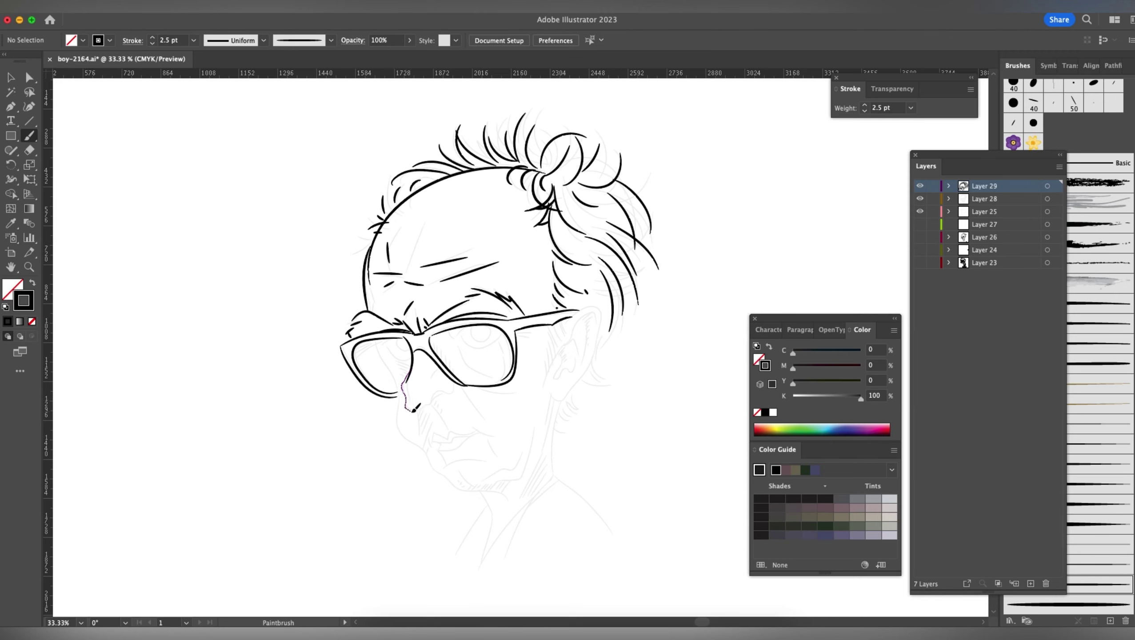
pyautogui.moveTo(434, 405); pyautogui.dragTo(454, 386)
pyautogui.moveTo(376, 343)
pyautogui.mouseDown()
pyautogui.moveTo(418, 444)
pyautogui.moveTo(449, 477)
pyautogui.moveTo(511, 503)
pyautogui.moveTo(481, 564)
pyautogui.mouseUp()
pyautogui.moveTo(486, 500); pyautogui.dragTo(454, 556)
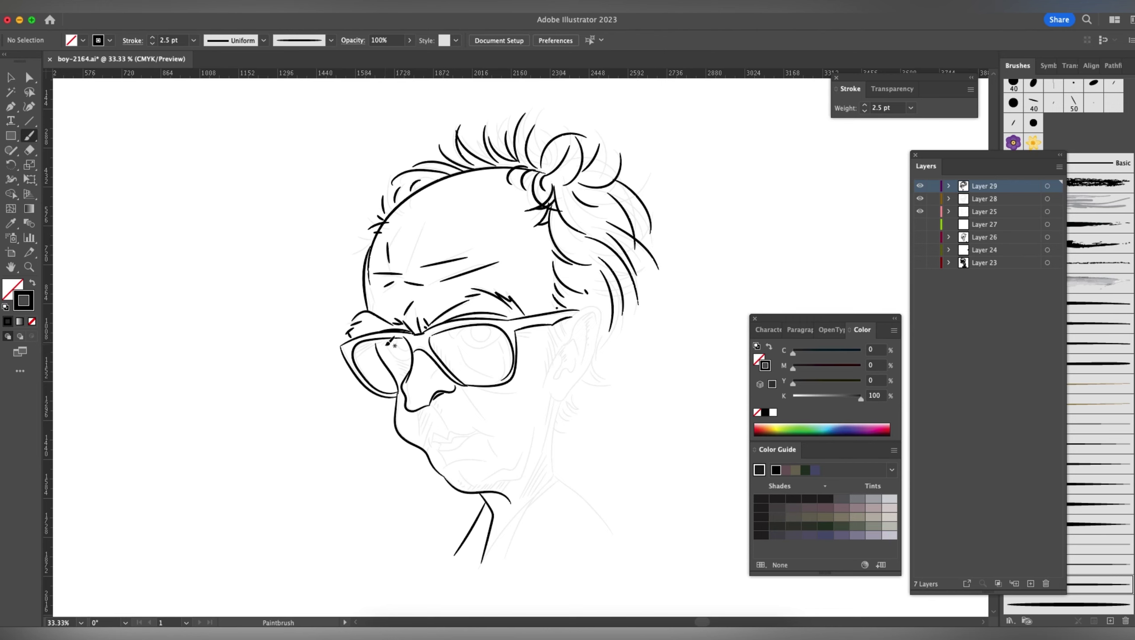
# - Draw both eyes inside the lenses with lid details, and outline the ear
pyautogui.moveTo(388, 342); pyautogui.dragTo(398, 341)
pyautogui.moveTo(409, 352); pyautogui.dragTo(409, 352)
pyautogui.moveTo(493, 326); pyautogui.dragTo(472, 334)
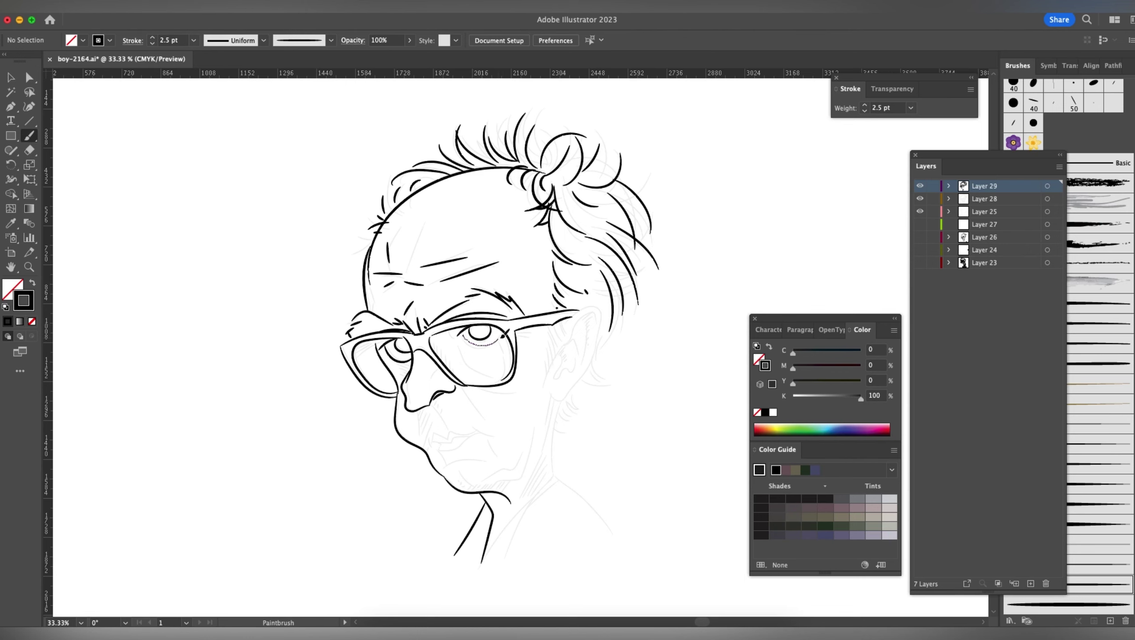
pyautogui.moveTo(504, 337)
pyautogui.mouseDown()
pyautogui.moveTo(511, 377)
pyautogui.moveTo(446, 322)
pyautogui.mouseUp()
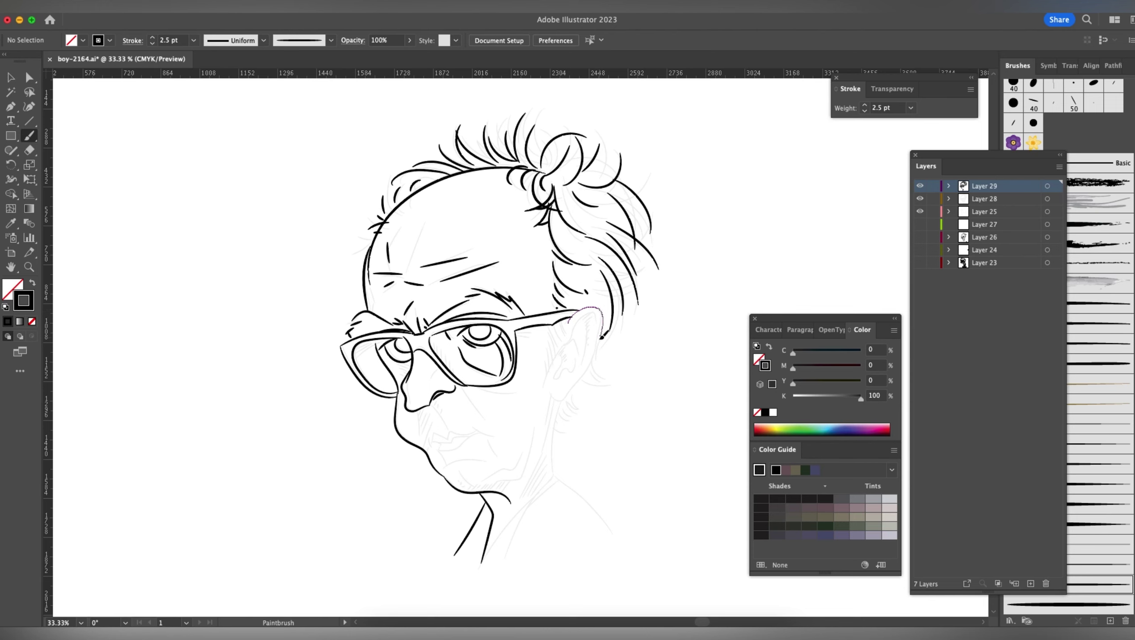
pyautogui.moveTo(604, 306)
pyautogui.mouseDown()
pyautogui.moveTo(595, 355)
pyautogui.moveTo(595, 340)
pyautogui.moveTo(543, 388)
pyautogui.moveTo(579, 354)
pyautogui.moveTo(555, 402)
pyautogui.moveTo(558, 479)
pyautogui.moveTo(606, 528)
pyautogui.mouseUp()
# - Ink the neck lines below the ear, the chin and jaw, and inner-ear details
pyautogui.moveTo(557, 480); pyautogui.dragTo(510, 552)
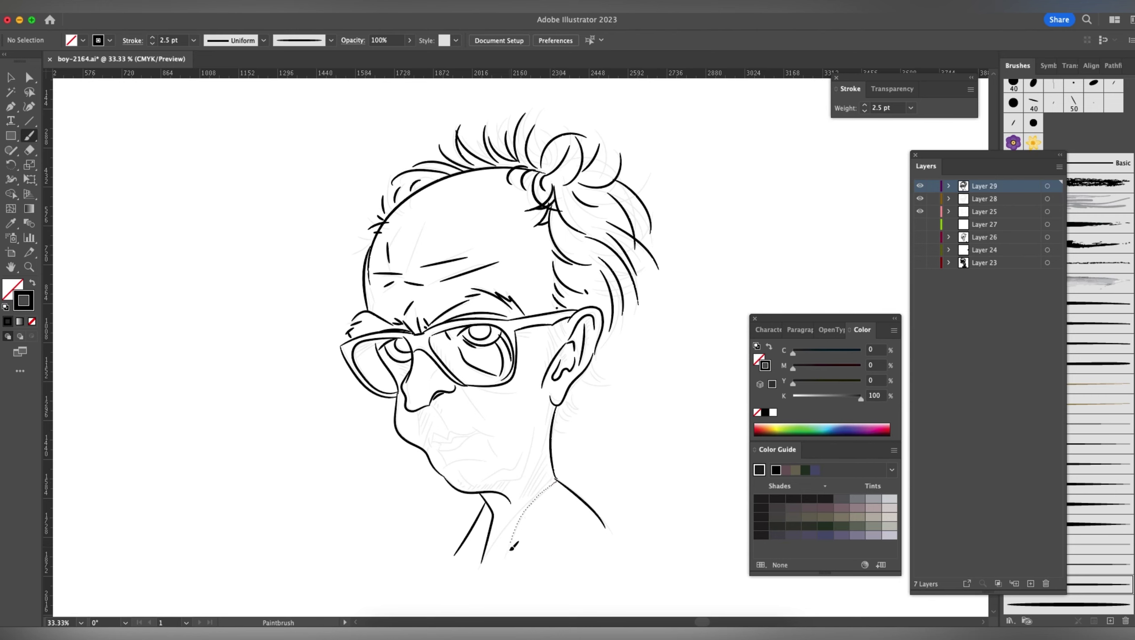
pyautogui.moveTo(556, 482); pyautogui.dragTo(473, 575)
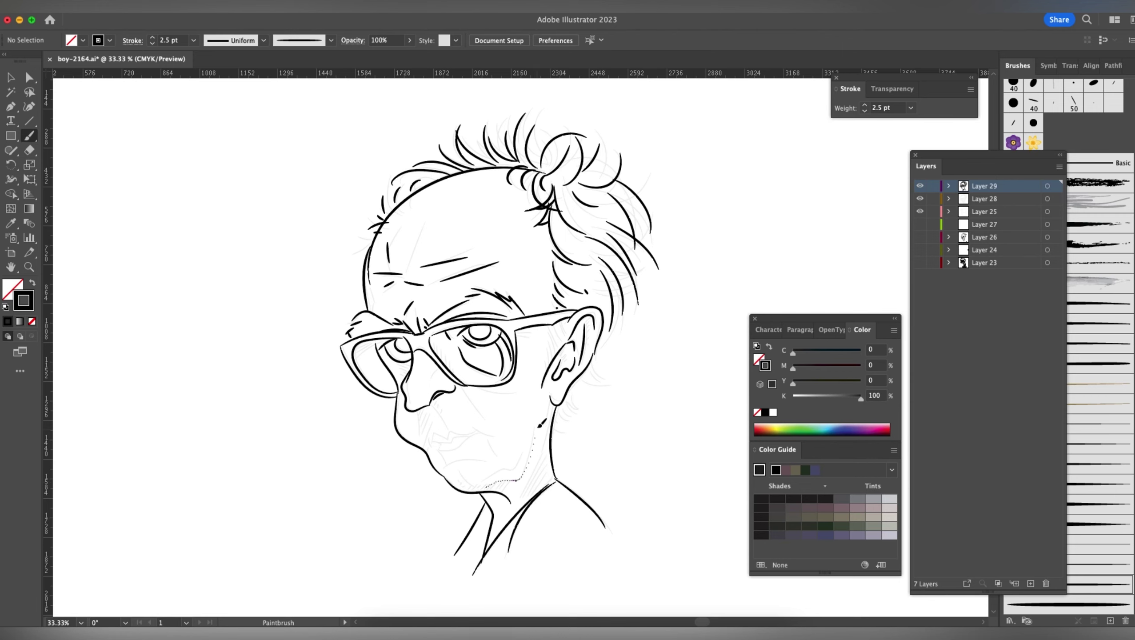
pyautogui.moveTo(543, 423)
pyautogui.mouseDown()
pyautogui.moveTo(493, 475)
pyautogui.moveTo(460, 473)
pyautogui.moveTo(490, 474)
pyautogui.moveTo(493, 464)
pyautogui.mouseUp()
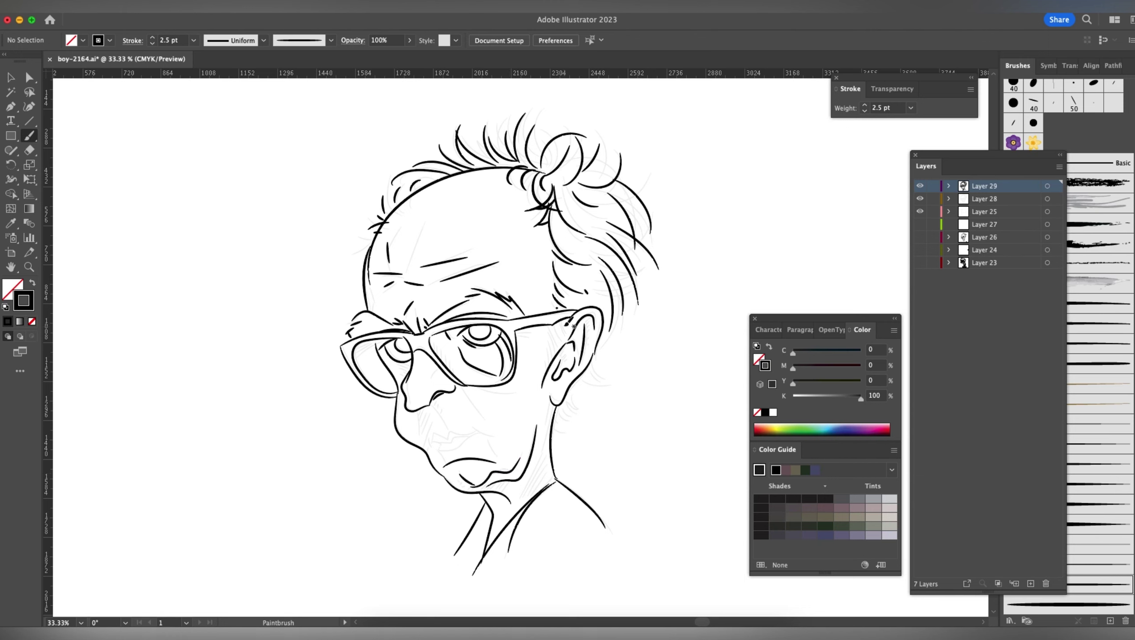
pyautogui.moveTo(567, 319); pyautogui.dragTo(550, 358)
pyautogui.moveTo(607, 384)
pyautogui.mouseDown()
pyautogui.moveTo(582, 380)
pyautogui.moveTo(592, 386)
pyautogui.moveTo(565, 396)
pyautogui.moveTo(573, 427)
pyautogui.moveTo(534, 476)
pyautogui.mouseUp()
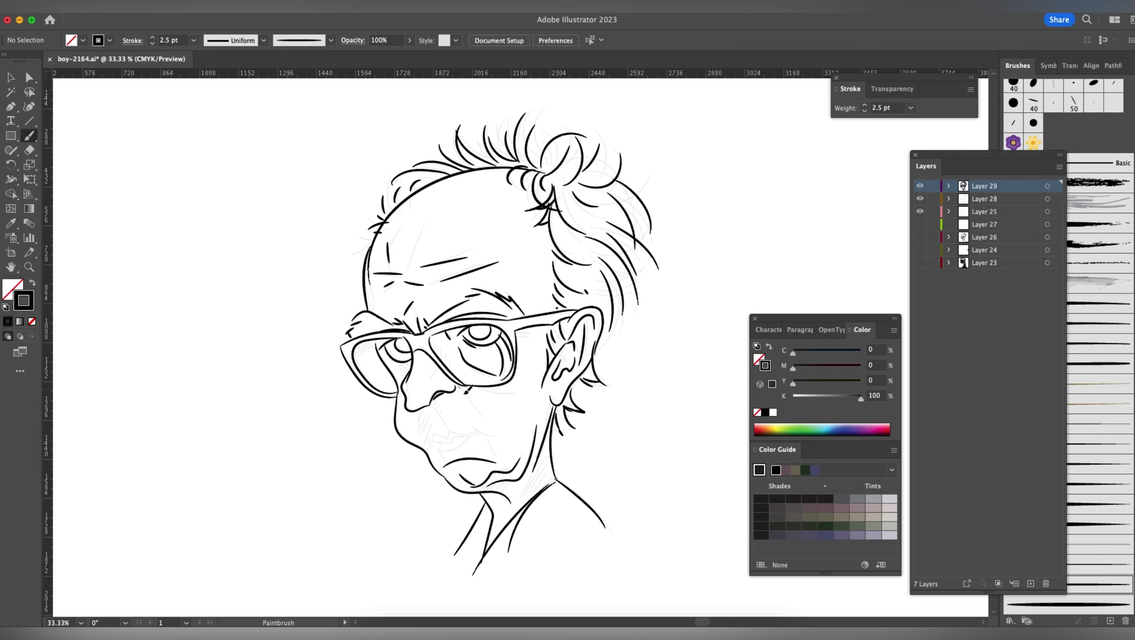
# - Draw the cheek, under-eye and nasolabial fold lines plus the lips and downturned mouth
pyautogui.moveTo(464, 388)
pyautogui.mouseDown()
pyautogui.moveTo(489, 417)
pyautogui.moveTo(522, 394)
pyautogui.mouseUp()
pyautogui.moveTo(431, 402); pyautogui.dragTo(453, 428)
pyautogui.moveTo(472, 431); pyautogui.dragTo(503, 435)
pyautogui.moveTo(473, 431); pyautogui.dragTo(437, 449)
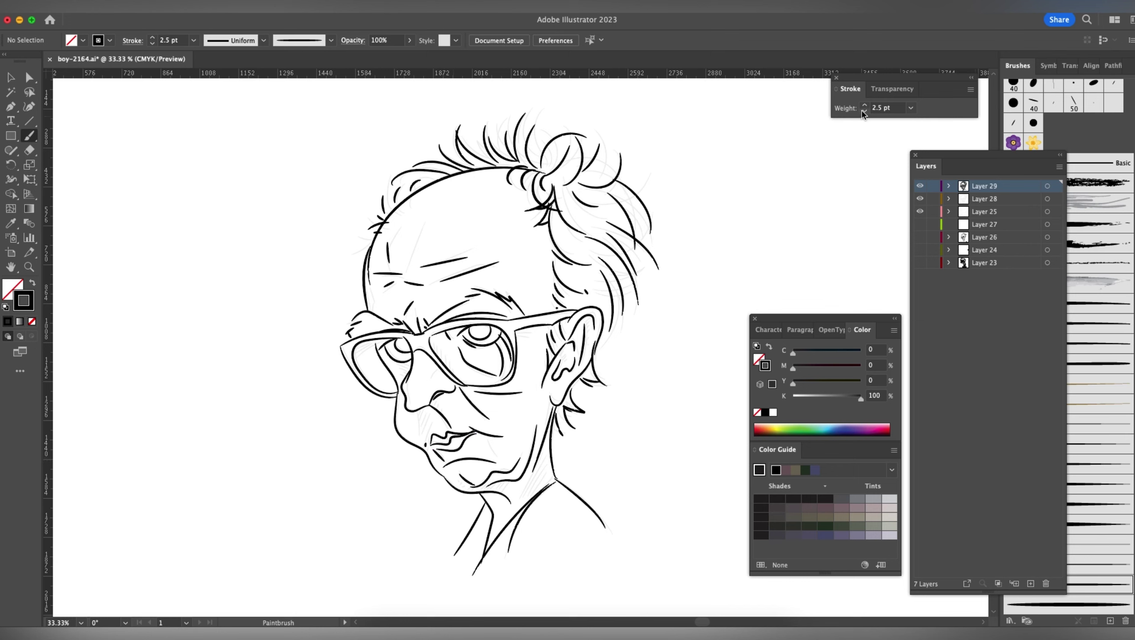
# - Switch to a 0.75 pt stroke and hatch thin shading lines on the neck and forehead
pyautogui.click(864, 111)
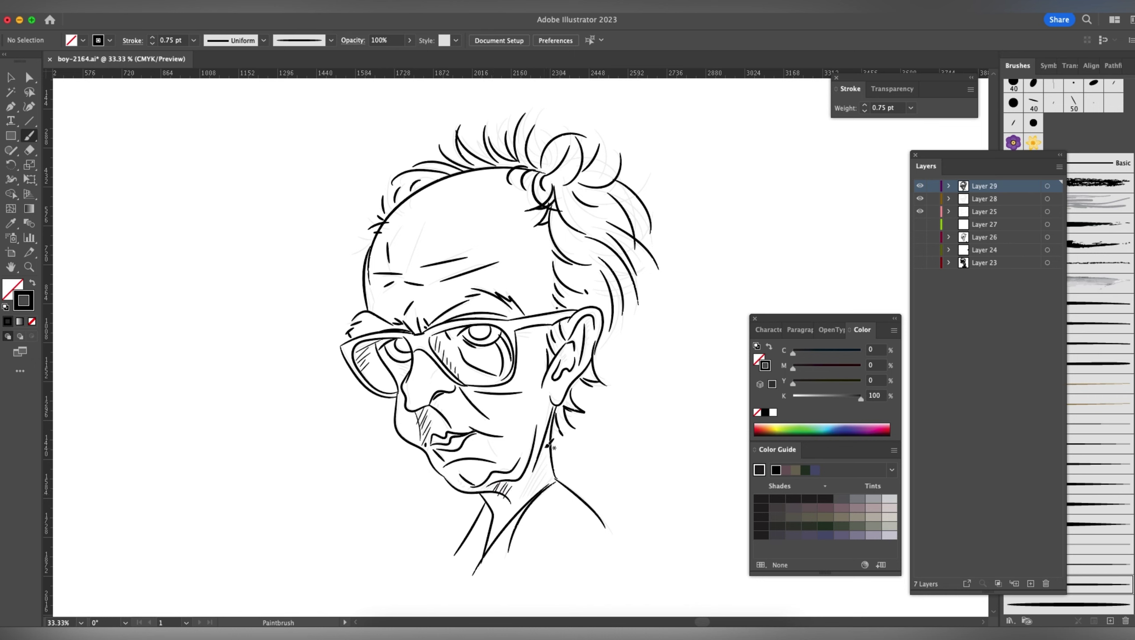
pyautogui.moveTo(552, 443); pyautogui.dragTo(506, 523)
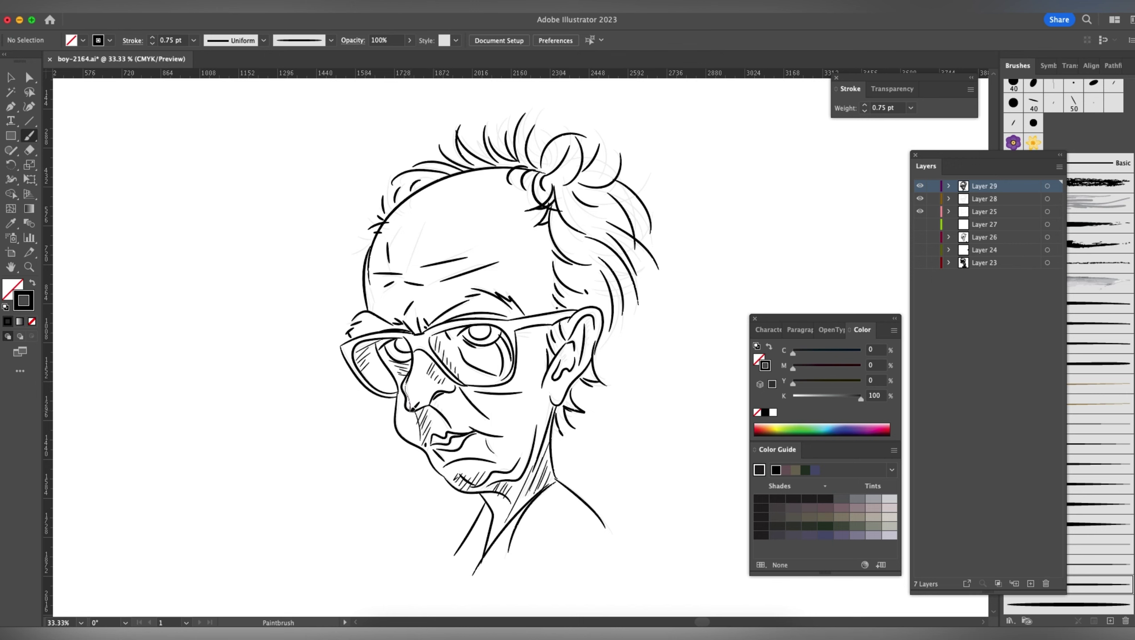
pyautogui.moveTo(408, 268); pyautogui.dragTo(439, 214)
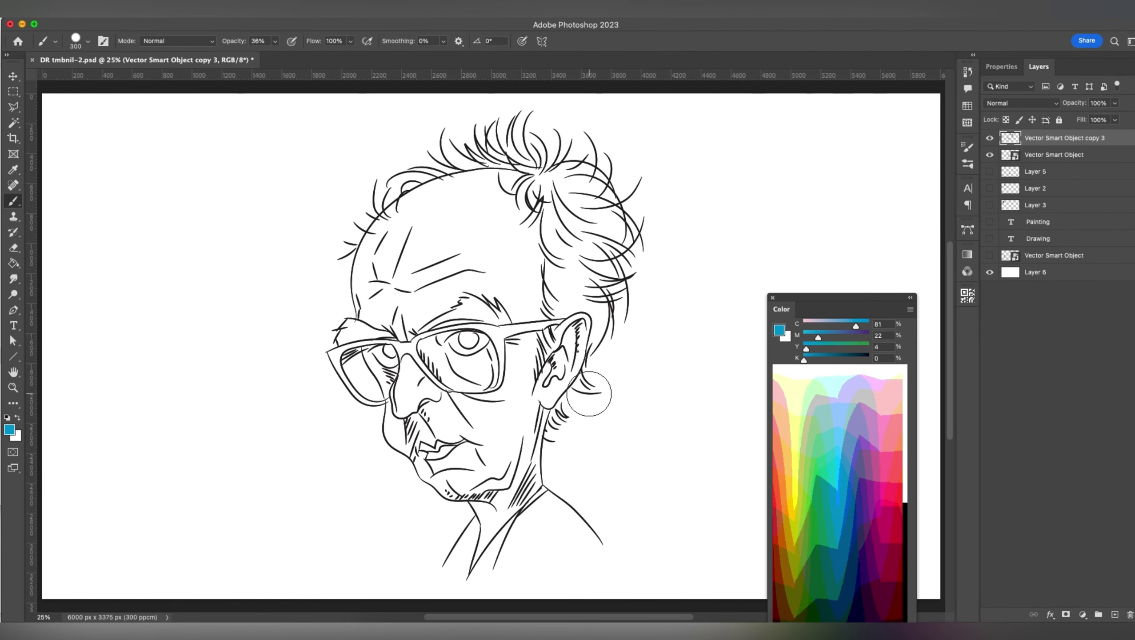
# - Mix a peach skin colour and brush it over the left temple and scalp
pyautogui.click(782, 388)
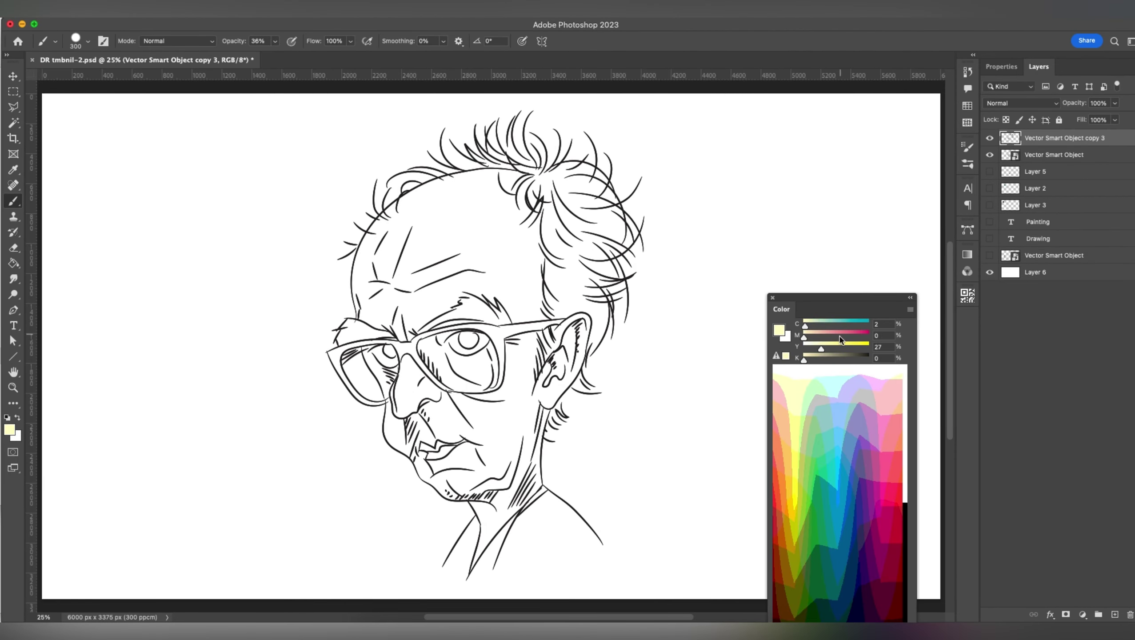
pyautogui.moveTo(805, 342); pyautogui.dragTo(812, 339)
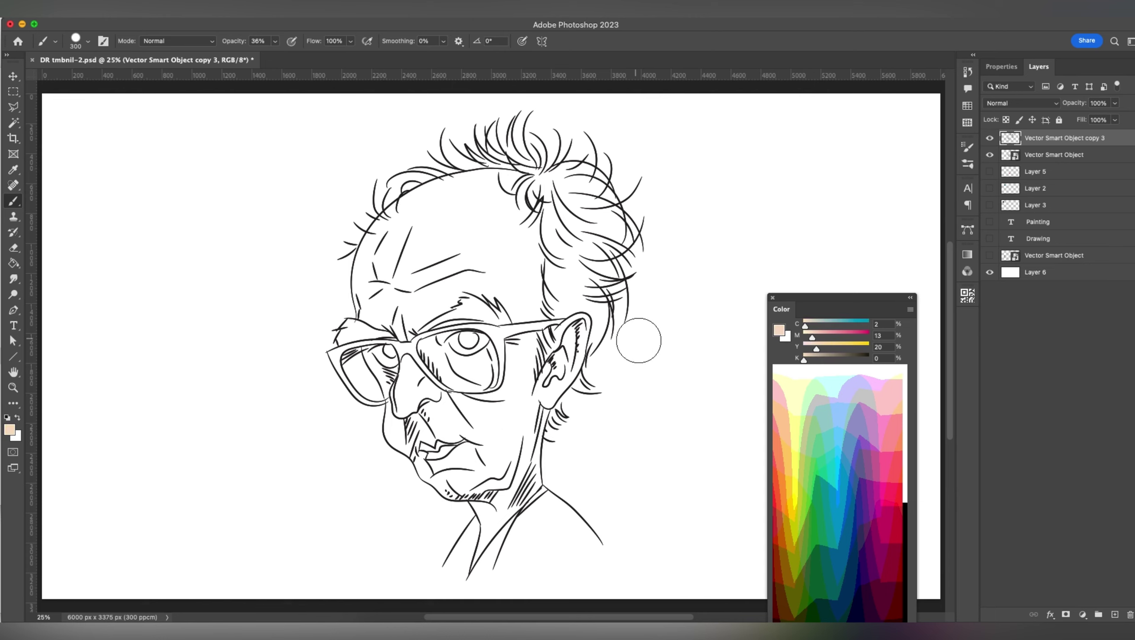
pyautogui.press('[')
pyautogui.press('[')
pyautogui.press('[')
pyautogui.press('[')
pyautogui.press('[')
pyautogui.moveTo(368, 314)
pyautogui.mouseDown()
pyautogui.moveTo(379, 261)
pyautogui.moveTo(504, 195)
pyautogui.moveTo(430, 211)
pyautogui.moveTo(440, 198)
pyautogui.moveTo(381, 233)
pyautogui.moveTo(365, 269)
pyautogui.moveTo(381, 314)
pyautogui.moveTo(403, 318)
pyautogui.moveTo(494, 273)
pyautogui.moveTo(403, 251)
pyautogui.moveTo(466, 224)
pyautogui.moveTo(525, 232)
pyautogui.mouseUp()
pyautogui.press(']')
pyautogui.press(']')
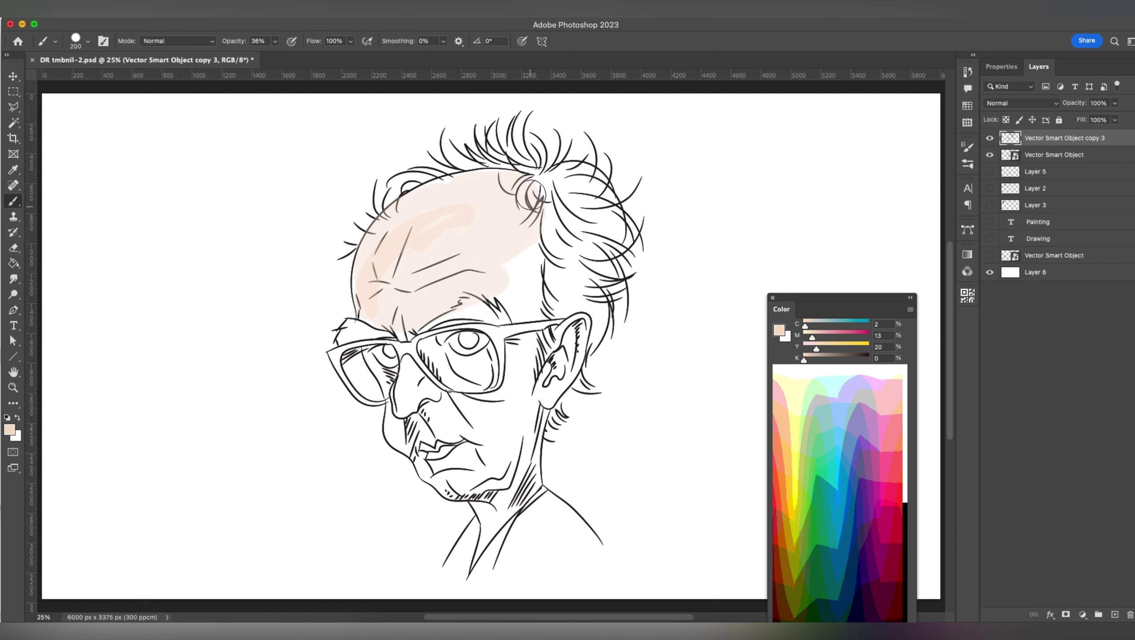
pyautogui.moveTo(520, 193)
pyautogui.mouseDown()
pyautogui.moveTo(541, 251)
pyautogui.moveTo(506, 278)
pyautogui.moveTo(526, 309)
pyautogui.moveTo(539, 275)
pyautogui.moveTo(525, 203)
pyautogui.moveTo(493, 189)
pyautogui.moveTo(523, 205)
pyautogui.moveTo(508, 295)
pyautogui.mouseUp()
# - Paint peach down the right temple, on the forehead above the glasses, and inside the ear
pyautogui.press('[')
pyautogui.moveTo(520, 246); pyautogui.dragTo(528, 269)
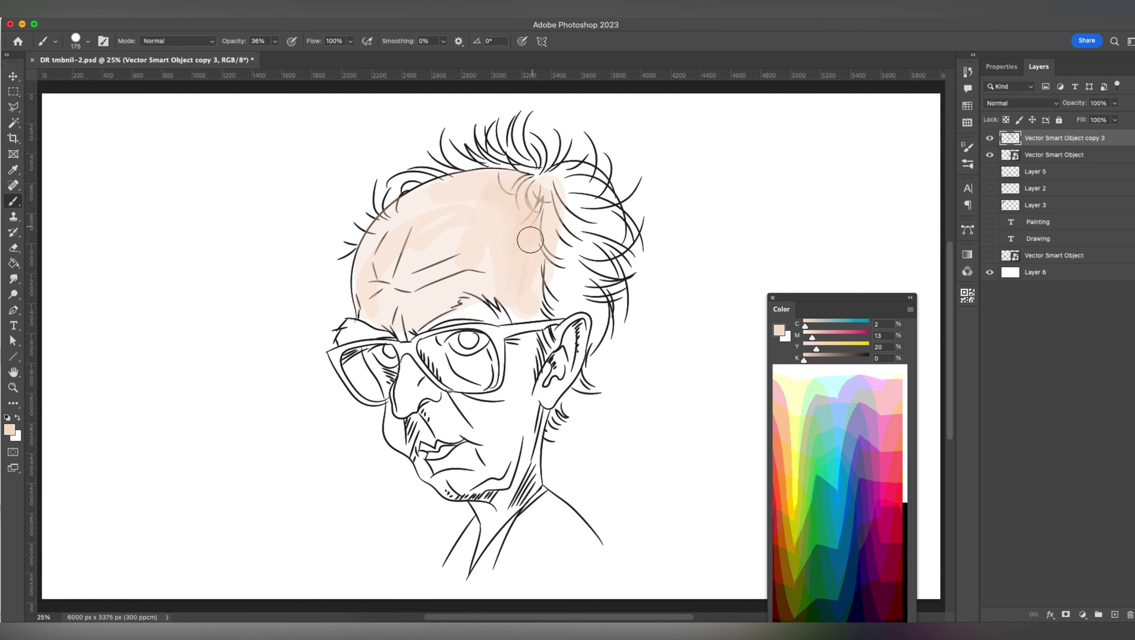
pyautogui.press('[')
pyautogui.press('[')
pyautogui.moveTo(422, 311)
pyautogui.mouseDown()
pyautogui.moveTo(406, 332)
pyautogui.moveTo(449, 299)
pyautogui.mouseUp()
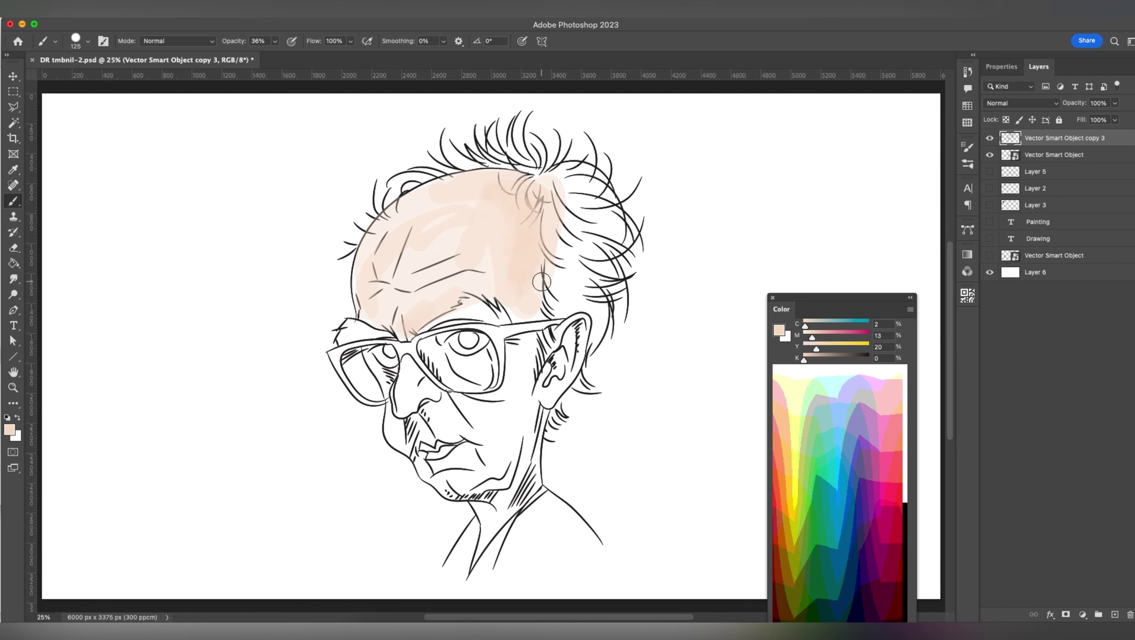
pyautogui.press(']')
pyautogui.press('[')
pyautogui.press('[')
pyautogui.moveTo(569, 330); pyautogui.dragTo(544, 399)
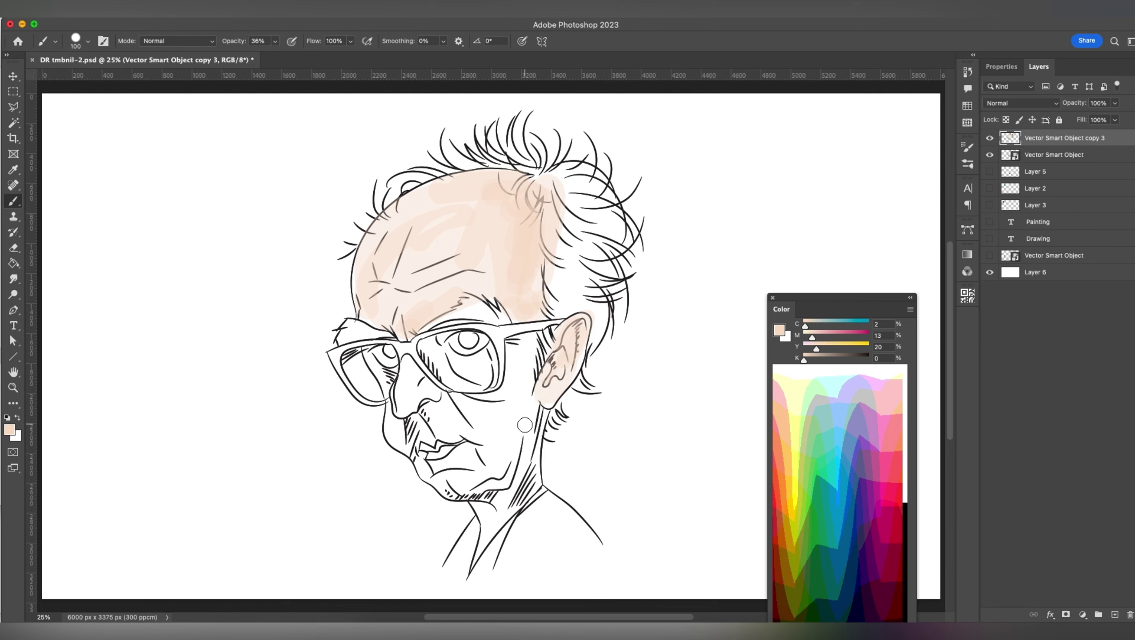
# - Undo the peach strokes on the ear, forehead and scalp
pyautogui.hotkey('ctrl', 'z')
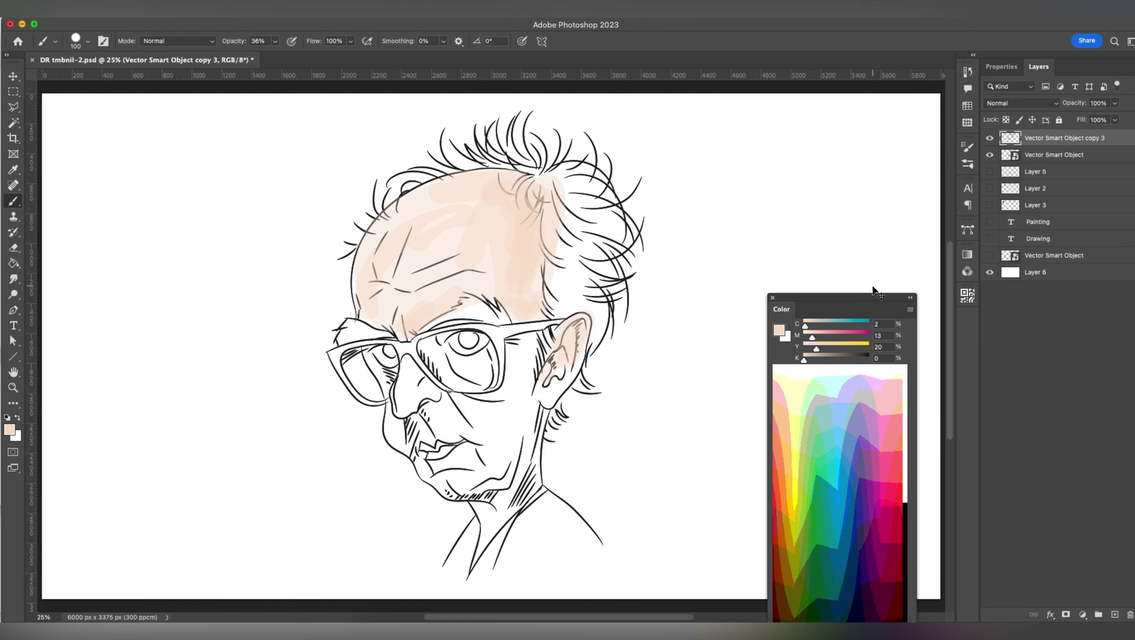
pyautogui.hotkey('ctrl', 'z')
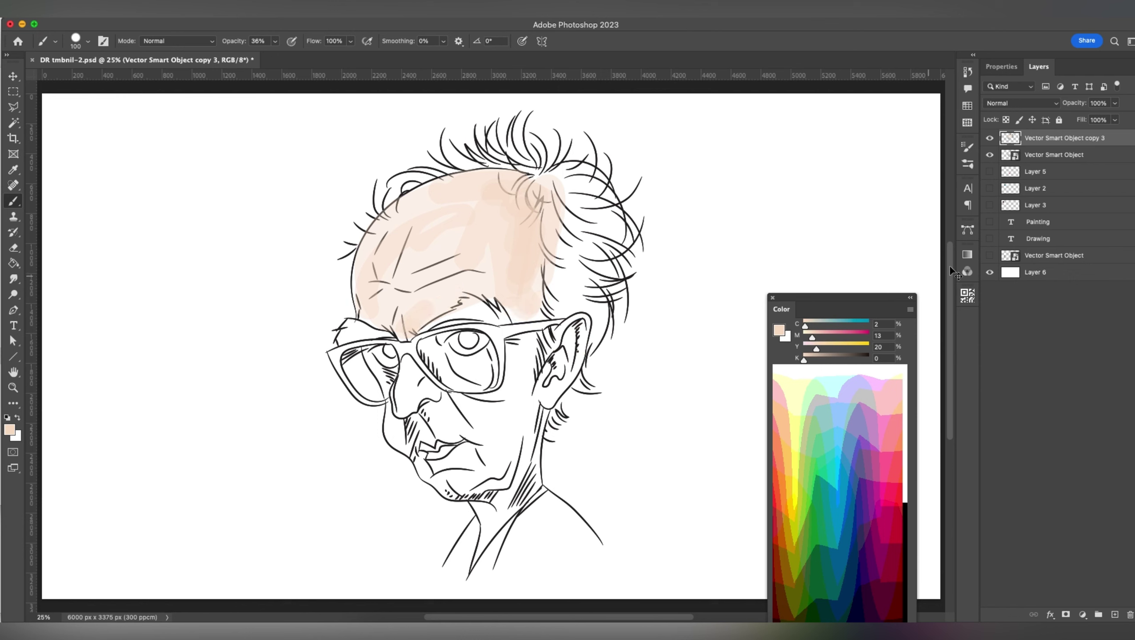
pyautogui.hotkey('ctrl', 'z')
pyautogui.hotkey('ctrl', 'z')
pyautogui.hotkey('ctrl', 'z')
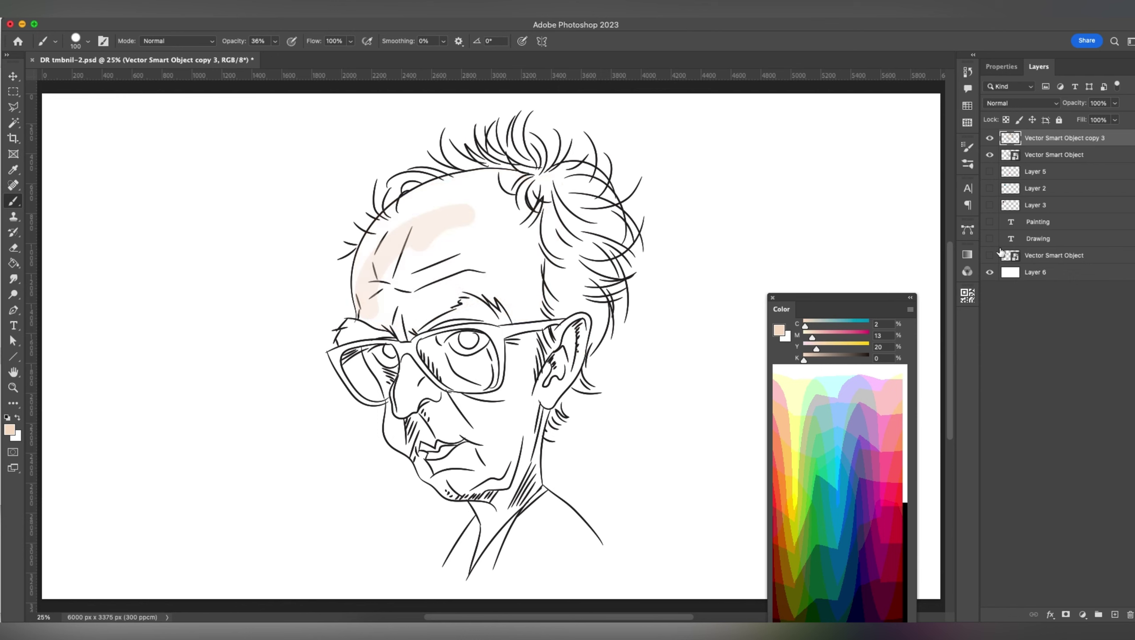
pyautogui.hotkey('ctrl', 'z')
# - Add Layer 7 above Vector Smart Object and brush peach across the forehead and brow
pyautogui.click(1064, 158)
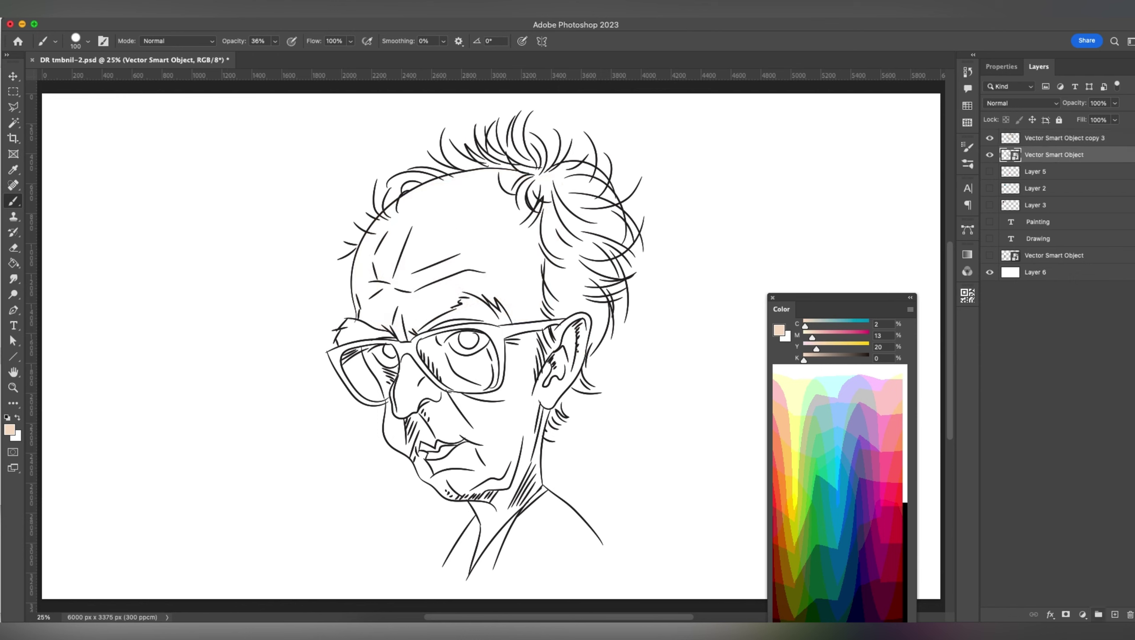
pyautogui.click(1116, 615)
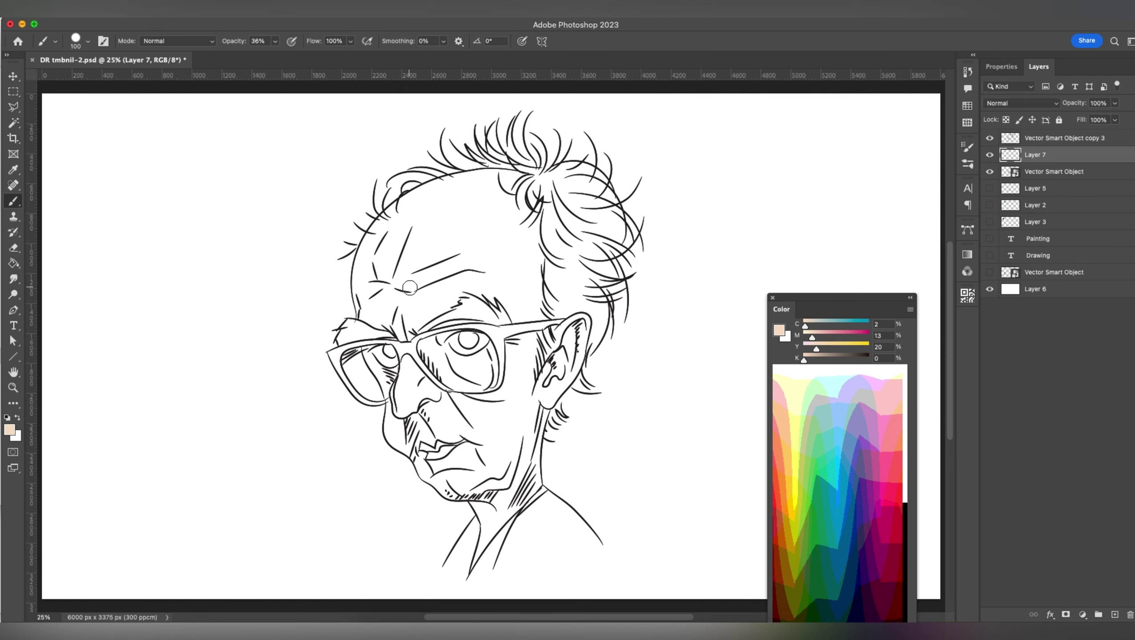
pyautogui.press(']')
pyautogui.press(']')
pyautogui.moveTo(406, 327)
pyautogui.mouseDown()
pyautogui.moveTo(538, 305)
pyautogui.moveTo(541, 202)
pyautogui.moveTo(556, 291)
pyautogui.moveTo(493, 172)
pyautogui.moveTo(431, 185)
pyautogui.moveTo(378, 233)
pyautogui.moveTo(375, 309)
pyautogui.moveTo(400, 251)
pyautogui.moveTo(448, 197)
pyautogui.moveTo(396, 281)
pyautogui.moveTo(468, 289)
pyautogui.moveTo(502, 233)
pyautogui.moveTo(541, 229)
pyautogui.moveTo(522, 282)
pyautogui.moveTo(508, 189)
pyautogui.moveTo(393, 220)
pyautogui.moveTo(513, 179)
pyautogui.moveTo(502, 198)
pyautogui.moveTo(513, 263)
pyautogui.moveTo(537, 183)
pyautogui.moveTo(551, 184)
pyautogui.moveTo(553, 298)
pyautogui.moveTo(517, 274)
pyautogui.moveTo(506, 303)
pyautogui.moveTo(411, 328)
pyautogui.moveTo(393, 322)
pyautogui.moveTo(420, 282)
pyautogui.moveTo(366, 261)
pyautogui.moveTo(393, 294)
pyautogui.mouseUp()
# - Fill the white forehead gap and paint peach on the ear, temple and cheek
pyautogui.press('[')
pyautogui.press('[')
pyautogui.press(']')
pyautogui.press(']')
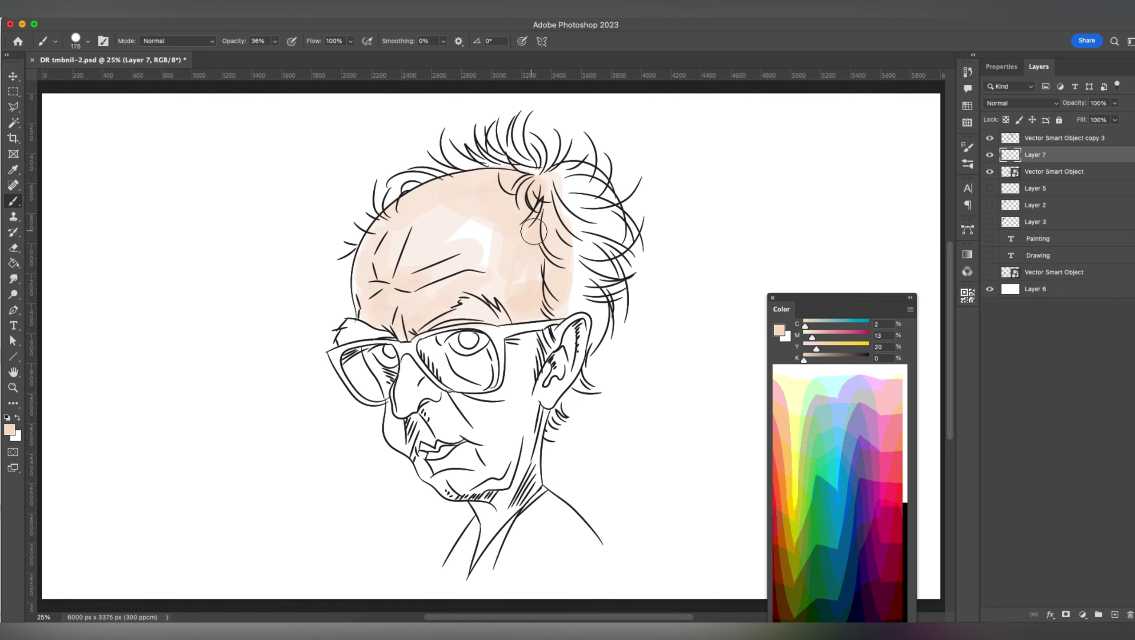
pyautogui.moveTo(433, 218)
pyautogui.mouseDown()
pyautogui.moveTo(530, 234)
pyautogui.moveTo(530, 296)
pyautogui.moveTo(559, 278)
pyautogui.moveTo(544, 193)
pyautogui.moveTo(431, 184)
pyautogui.mouseUp()
pyautogui.press('[')
pyautogui.press('[')
pyautogui.press('[')
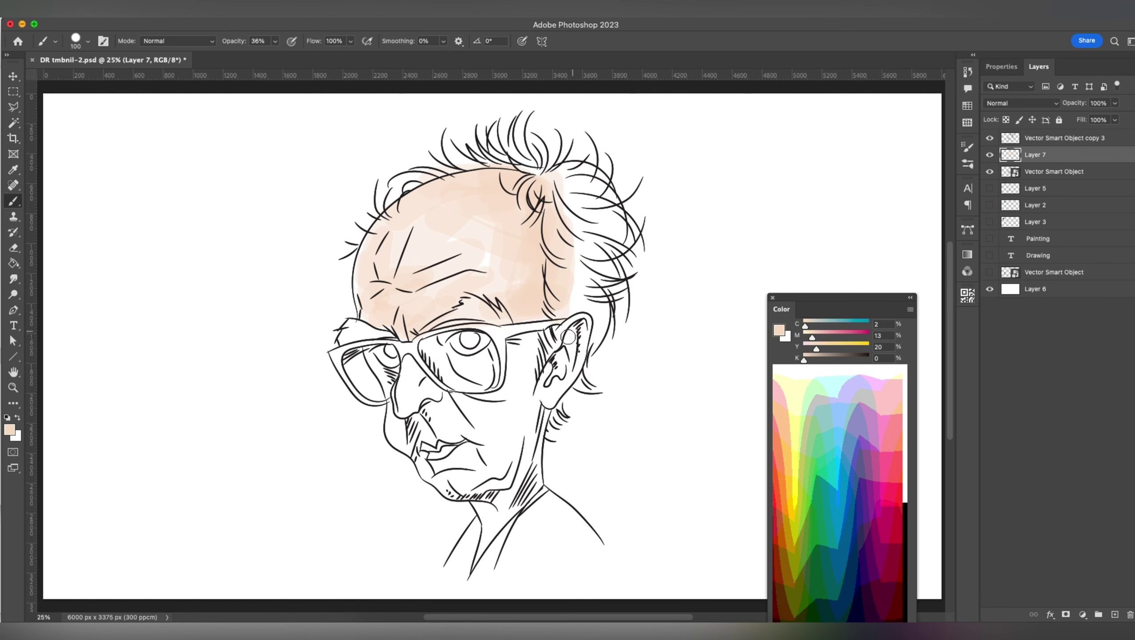
pyautogui.moveTo(569, 337)
pyautogui.mouseDown()
pyautogui.moveTo(580, 322)
pyautogui.moveTo(560, 386)
pyautogui.moveTo(587, 332)
pyautogui.moveTo(565, 346)
pyautogui.mouseUp()
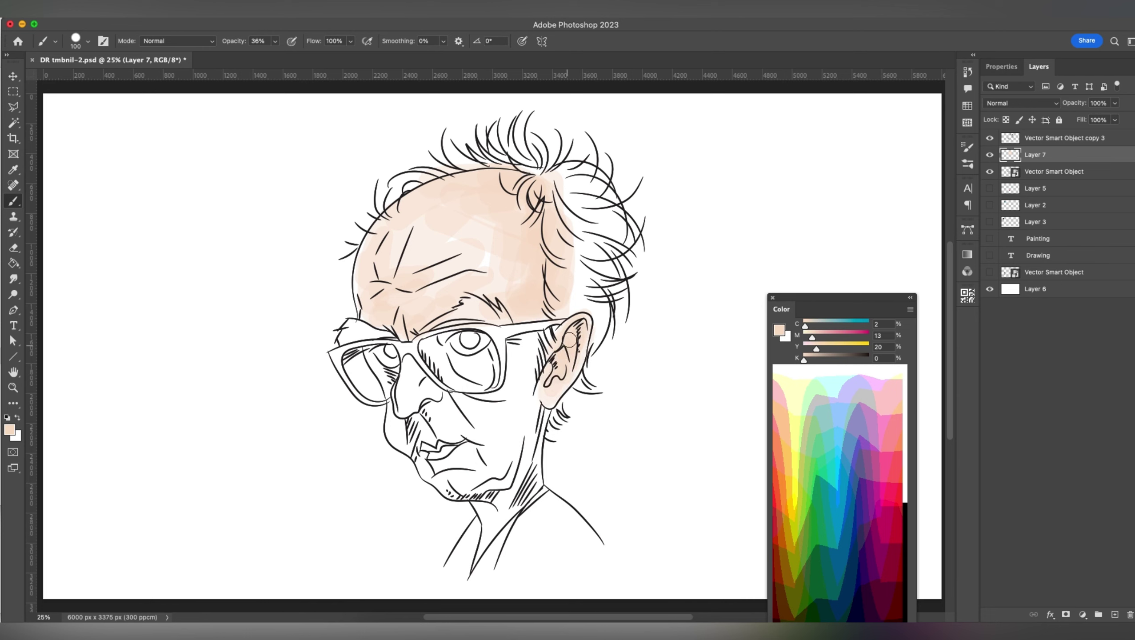
pyautogui.press(']')
pyautogui.press(']')
pyautogui.press(']')
pyautogui.moveTo(526, 369)
pyautogui.mouseDown()
pyautogui.moveTo(522, 345)
pyautogui.moveTo(536, 377)
pyautogui.moveTo(520, 452)
pyautogui.mouseUp()
# - Paint peach on the neck under the chin and across the chin and jaw
pyautogui.press('[')
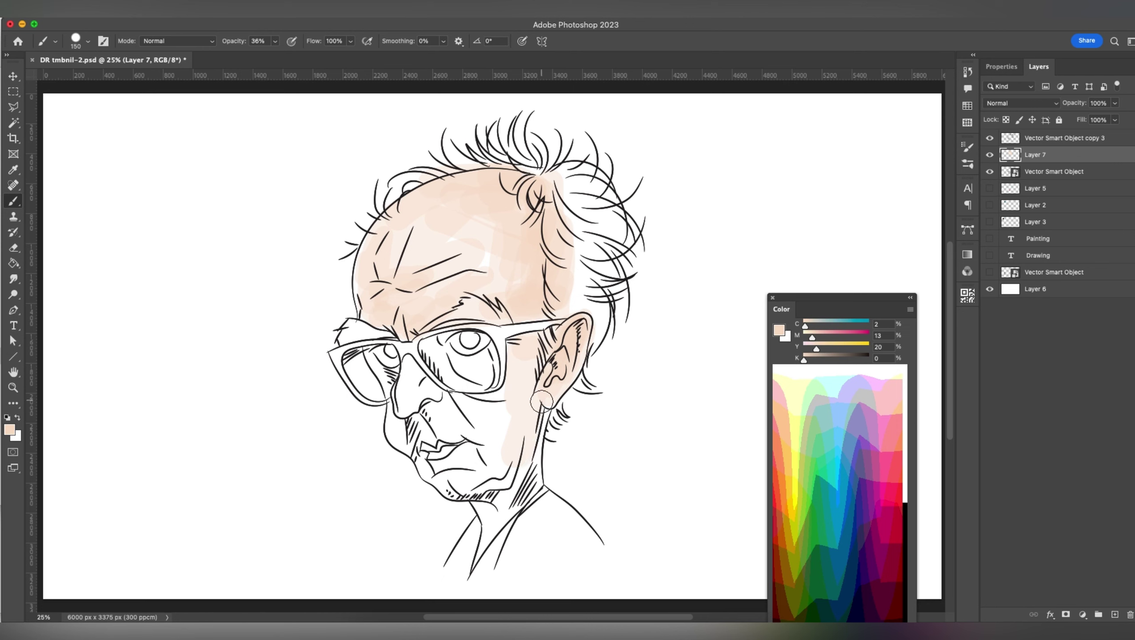
pyautogui.press('[')
pyautogui.press('[')
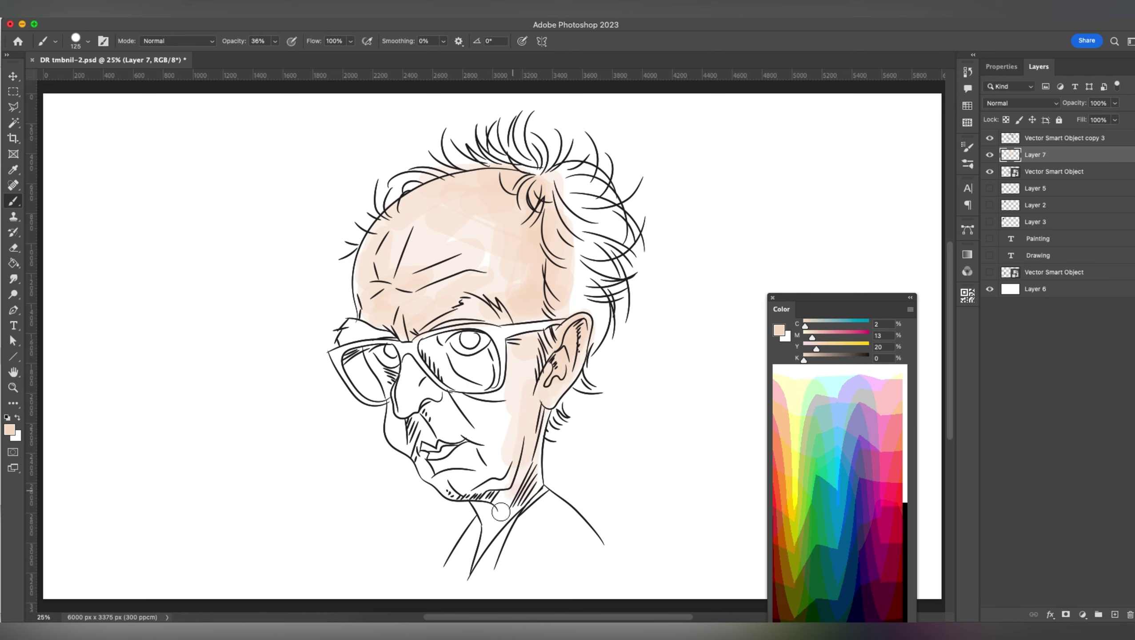
pyautogui.moveTo(501, 513); pyautogui.dragTo(487, 536)
pyautogui.press('[')
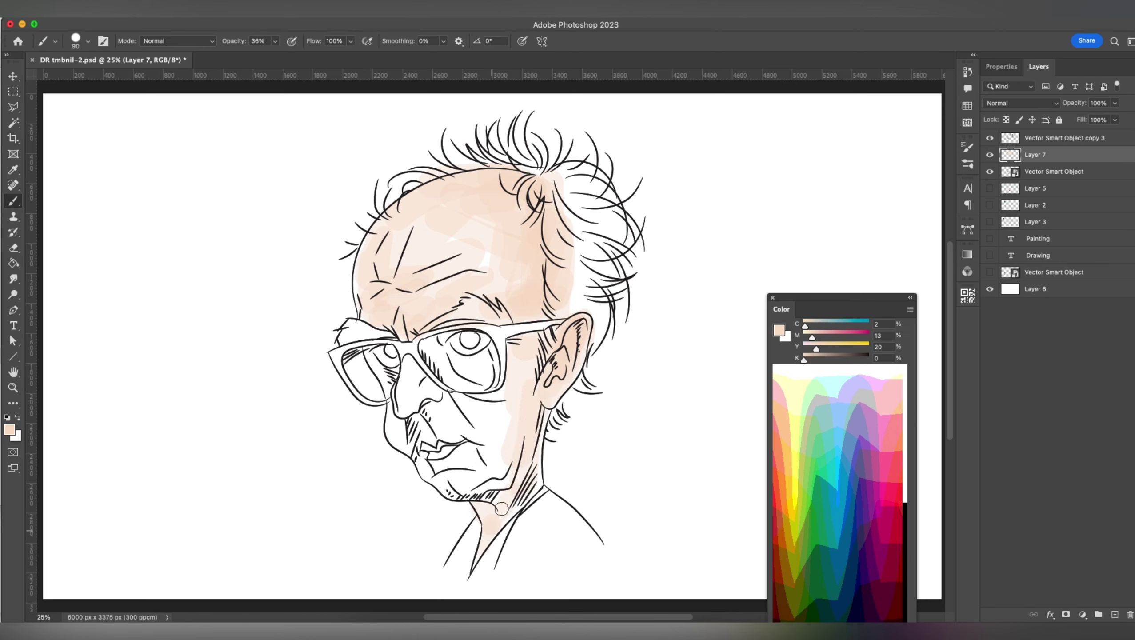
pyautogui.press(']')
pyautogui.press(']')
pyautogui.press(']')
pyautogui.moveTo(516, 471)
pyautogui.mouseDown()
pyautogui.moveTo(454, 477)
pyautogui.moveTo(452, 400)
pyautogui.moveTo(399, 407)
pyautogui.mouseUp()
# - Brush peach over the nose, upper lip, cheek and chin
pyautogui.press('[')
pyautogui.press('[')
pyautogui.press(']')
pyautogui.press('[')
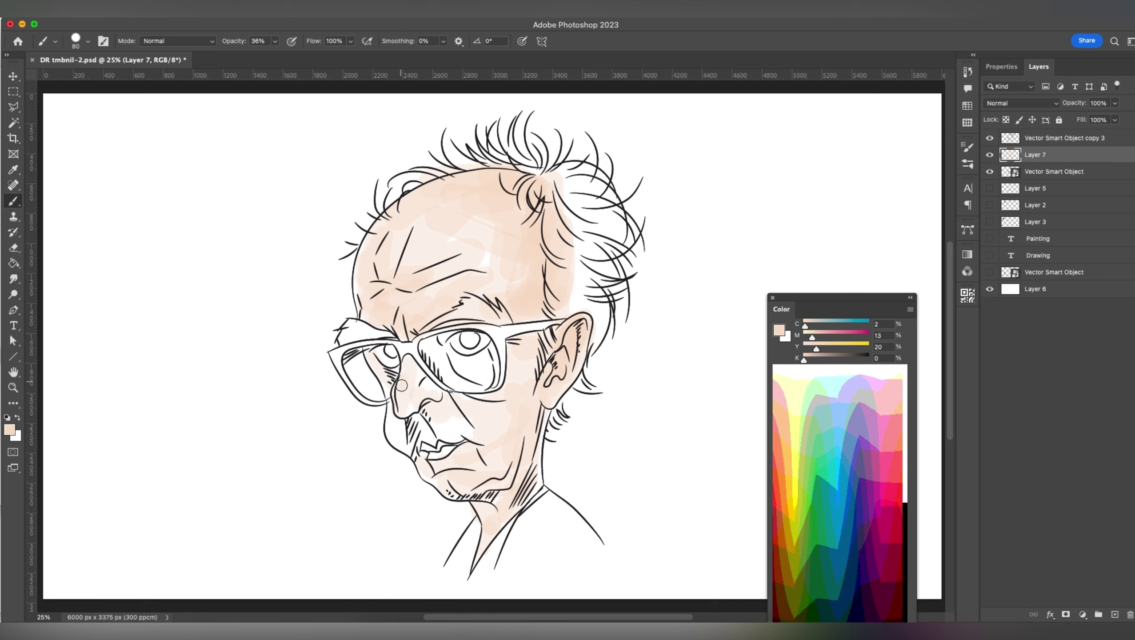
pyautogui.press(']')
pyautogui.moveTo(395, 402); pyautogui.dragTo(493, 406)
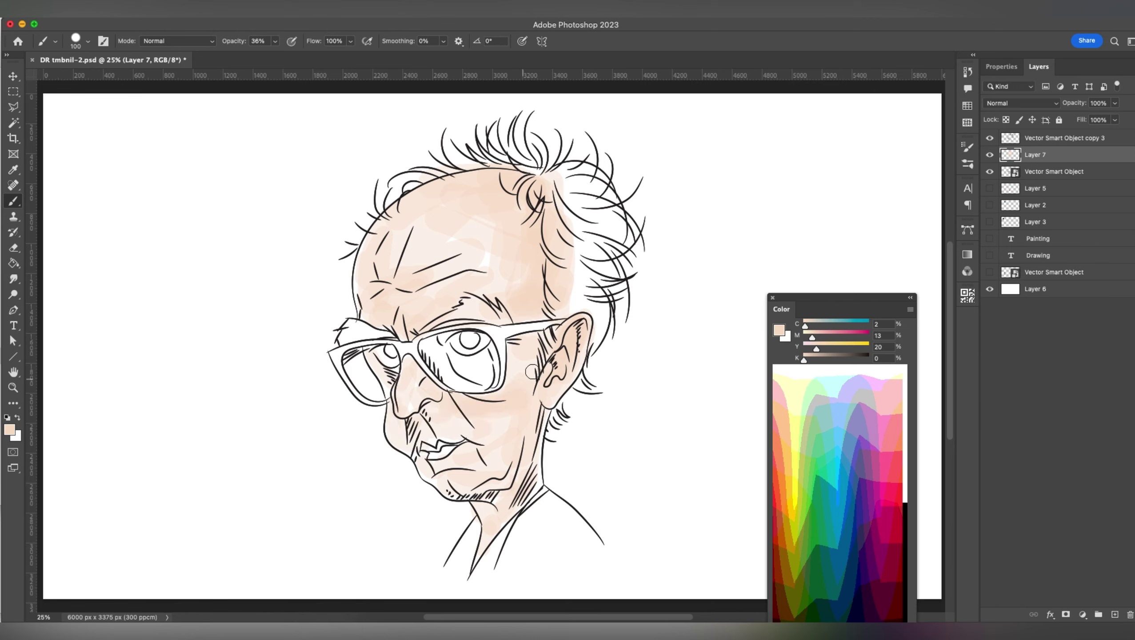
pyautogui.press(']')
pyautogui.press(']')
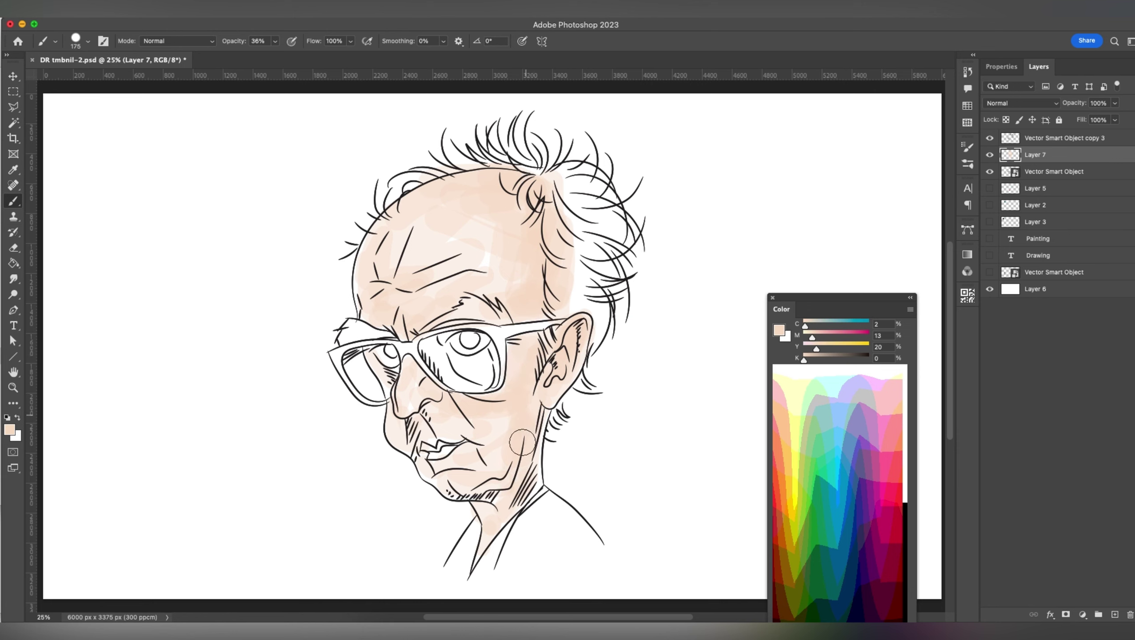
pyautogui.press('[')
pyautogui.press('[')
pyautogui.press('[')
pyautogui.moveTo(456, 480); pyautogui.dragTo(452, 473)
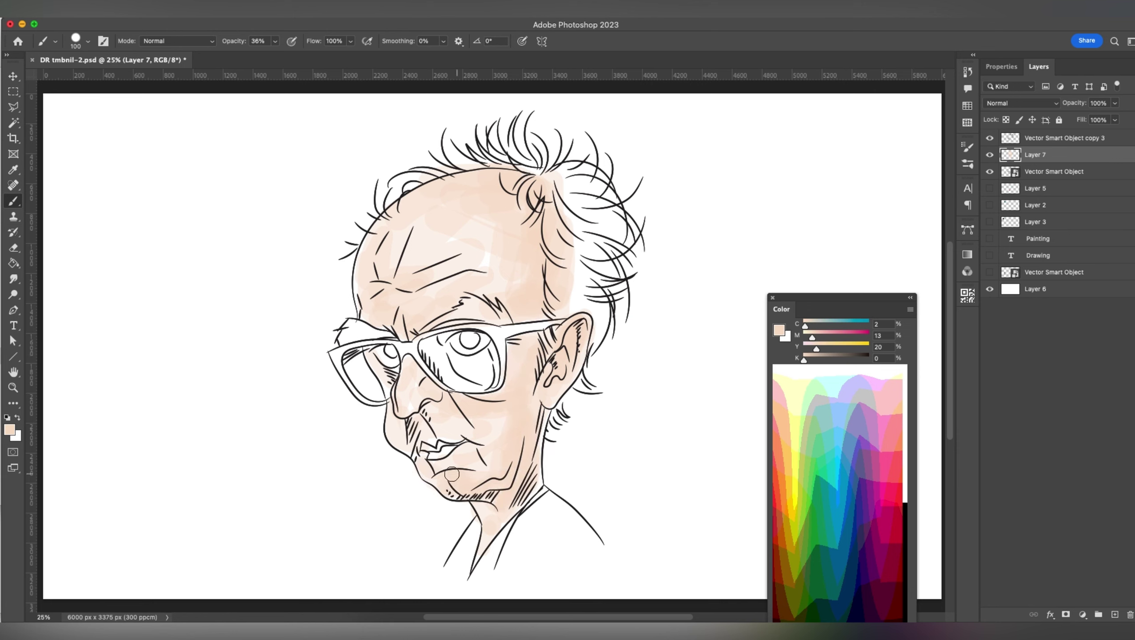
pyautogui.moveTo(394, 427); pyautogui.dragTo(430, 433)
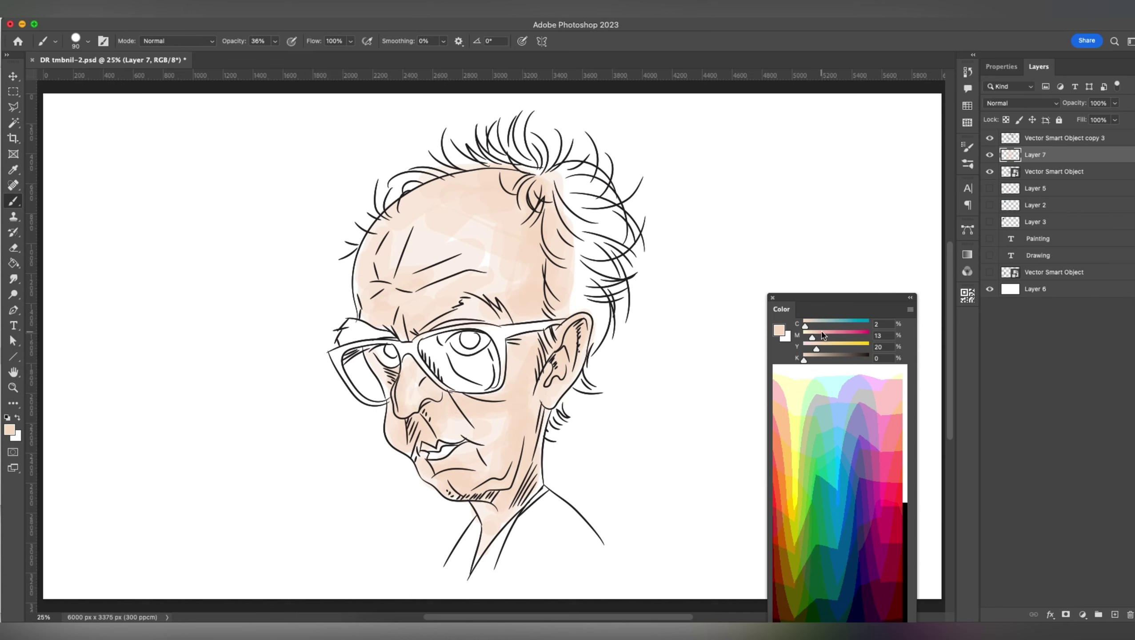
# - Switch the colour to pink and paint it over the ear, side of the neck and jaw
pyautogui.moveTo(823, 335); pyautogui.dragTo(831, 340)
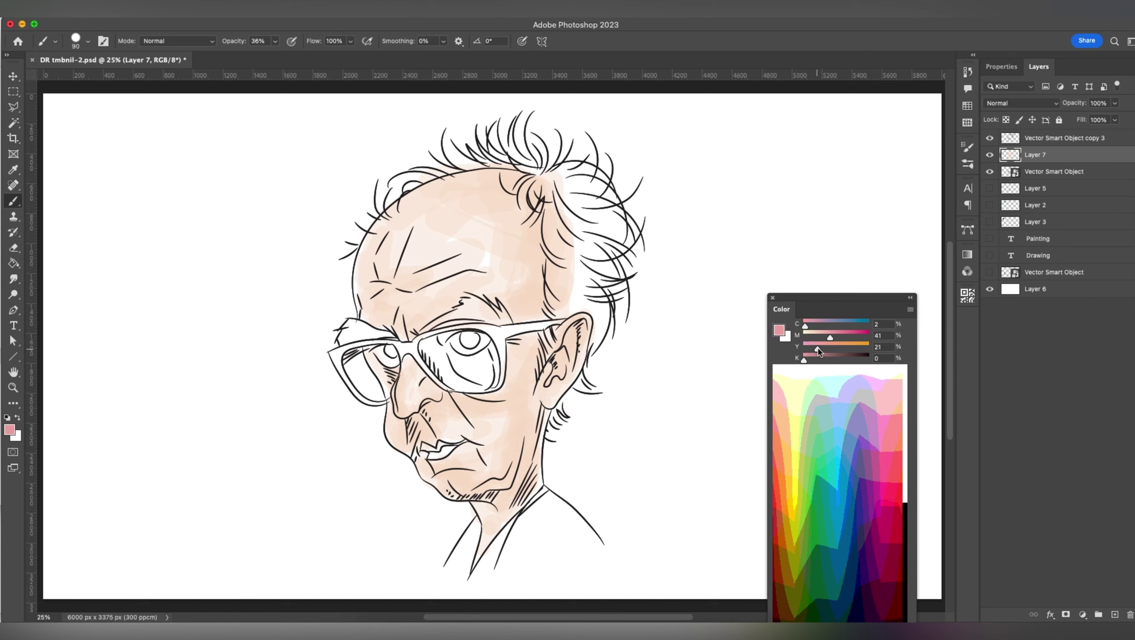
pyautogui.press(']')
pyautogui.press(']')
pyautogui.moveTo(573, 334); pyautogui.dragTo(562, 375)
pyautogui.press(']')
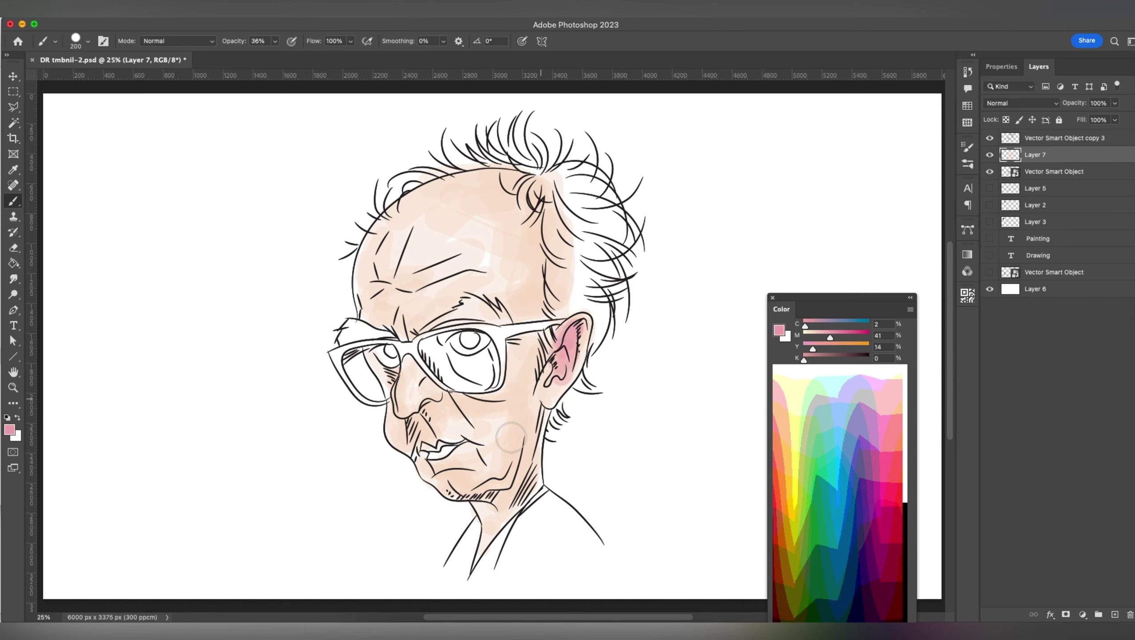
pyautogui.moveTo(560, 336); pyautogui.dragTo(493, 511)
pyautogui.press('[')
pyautogui.press('[')
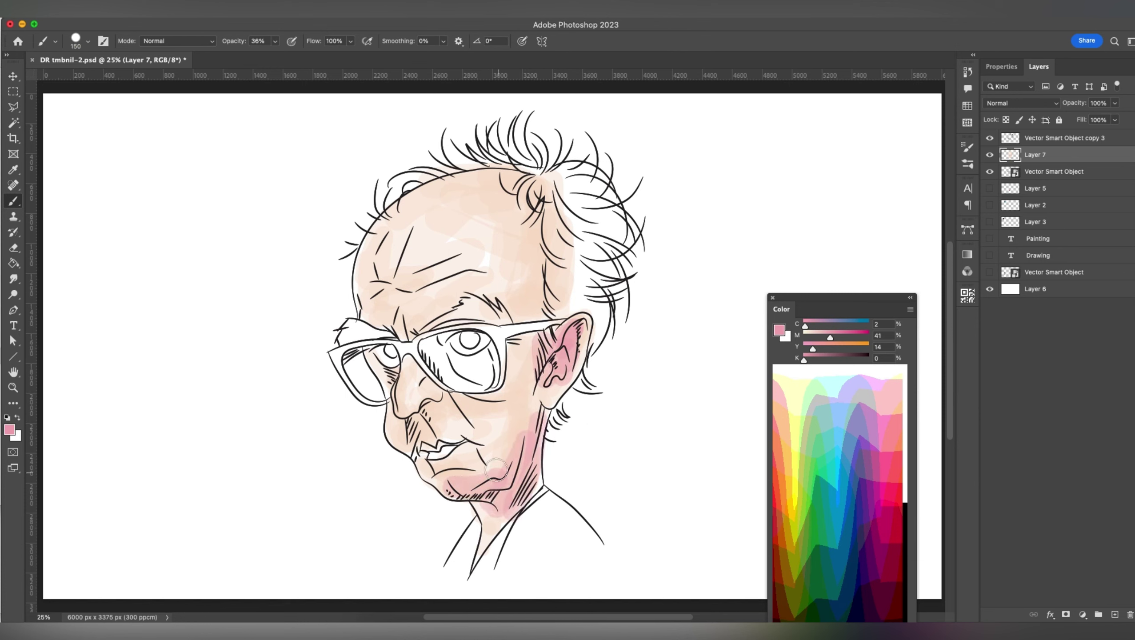
pyautogui.moveTo(507, 466)
pyautogui.mouseDown()
pyautogui.moveTo(439, 470)
pyautogui.moveTo(448, 487)
pyautogui.mouseUp()
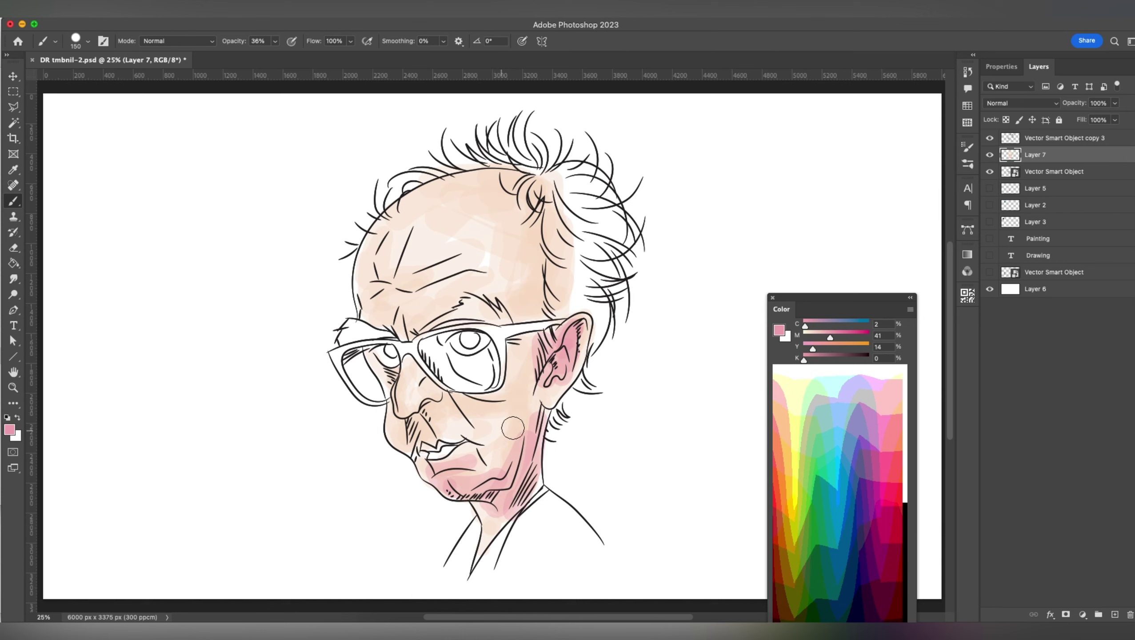
# - Undo the pink on the chin, then paint pink from the scalp down the forehead and left temple
pyautogui.hotkey('ctrl', 'z')
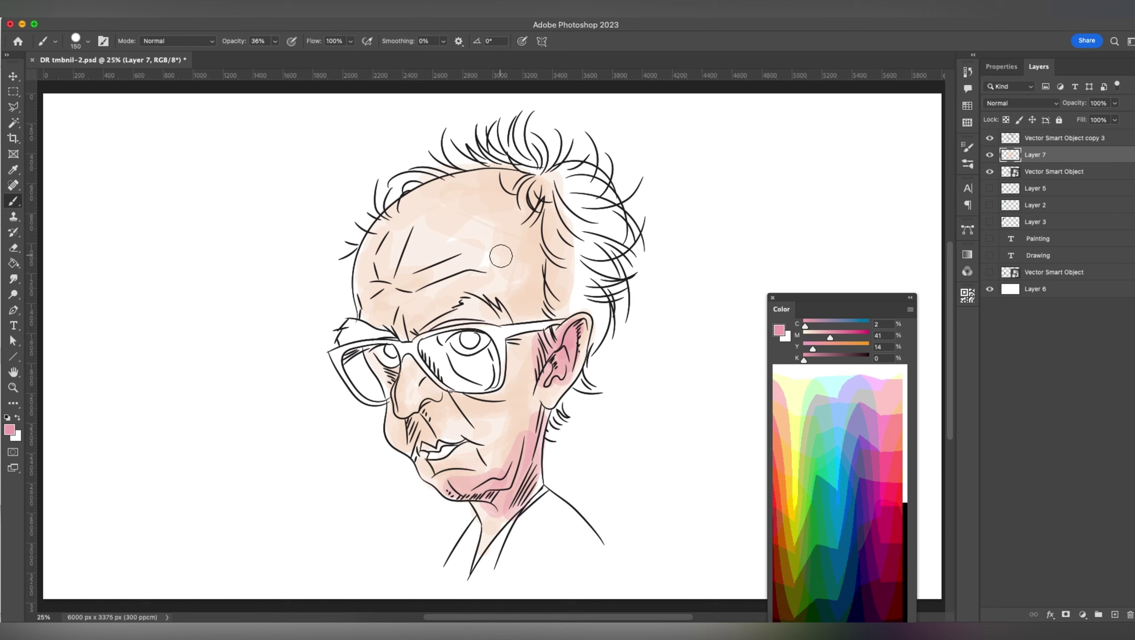
pyautogui.press(']')
pyautogui.press(']')
pyautogui.press(']')
pyautogui.moveTo(493, 179)
pyautogui.mouseDown()
pyautogui.moveTo(512, 283)
pyautogui.moveTo(540, 296)
pyautogui.moveTo(443, 191)
pyautogui.mouseUp()
pyautogui.press('[')
pyautogui.press('[')
pyautogui.press('[')
pyautogui.press(']')
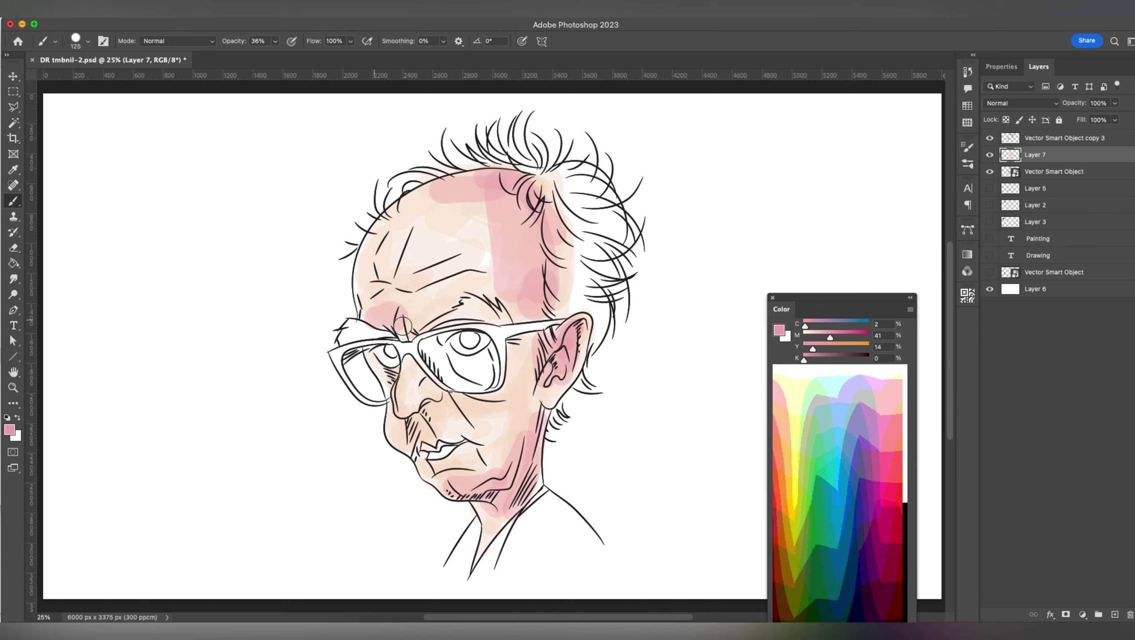
pyautogui.moveTo(395, 323); pyautogui.dragTo(369, 257)
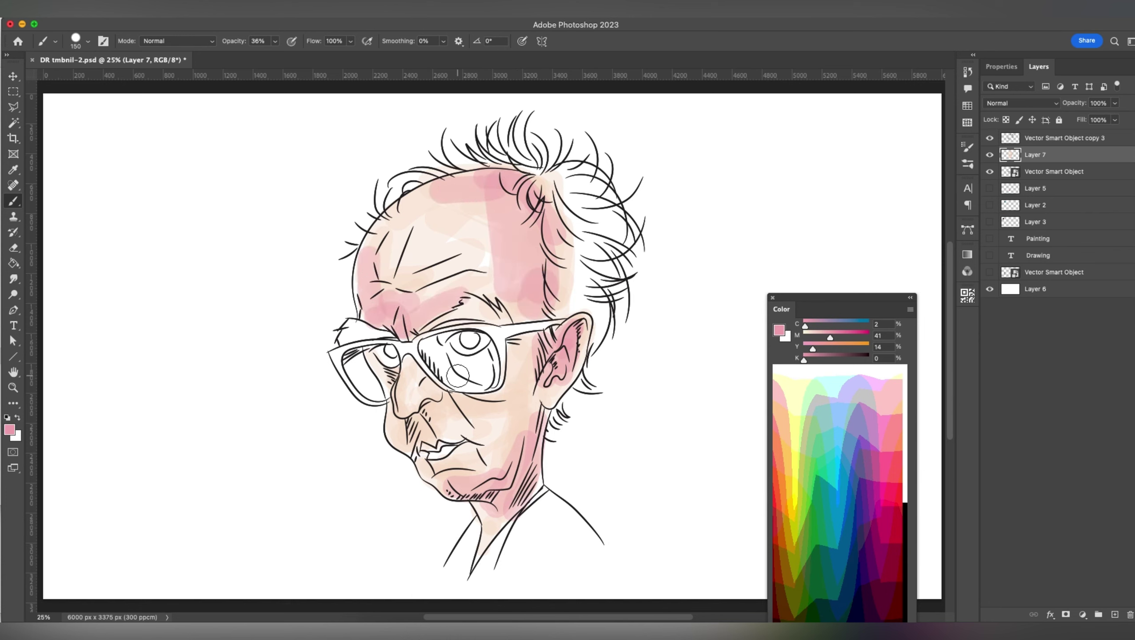
# - Blush the cheek below the right lens, around the nose and upper lip, and the chin pink
pyautogui.press('[')
pyautogui.press('[')
pyautogui.moveTo(520, 340)
pyautogui.mouseDown()
pyautogui.moveTo(505, 402)
pyautogui.moveTo(457, 417)
pyautogui.mouseUp()
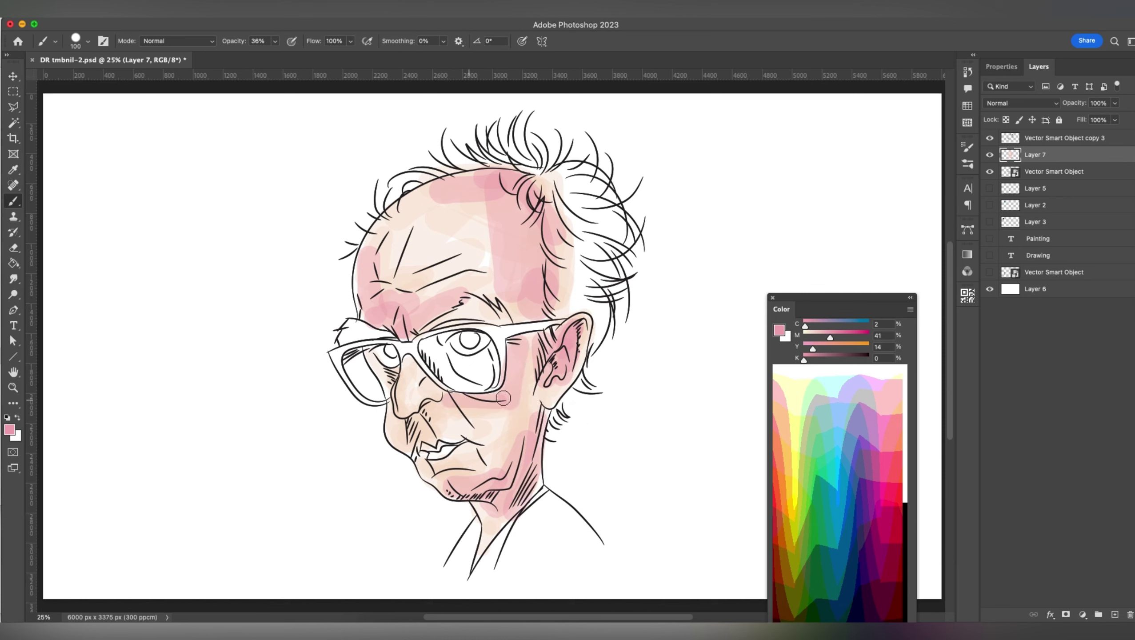
pyautogui.press(']')
pyautogui.press(']')
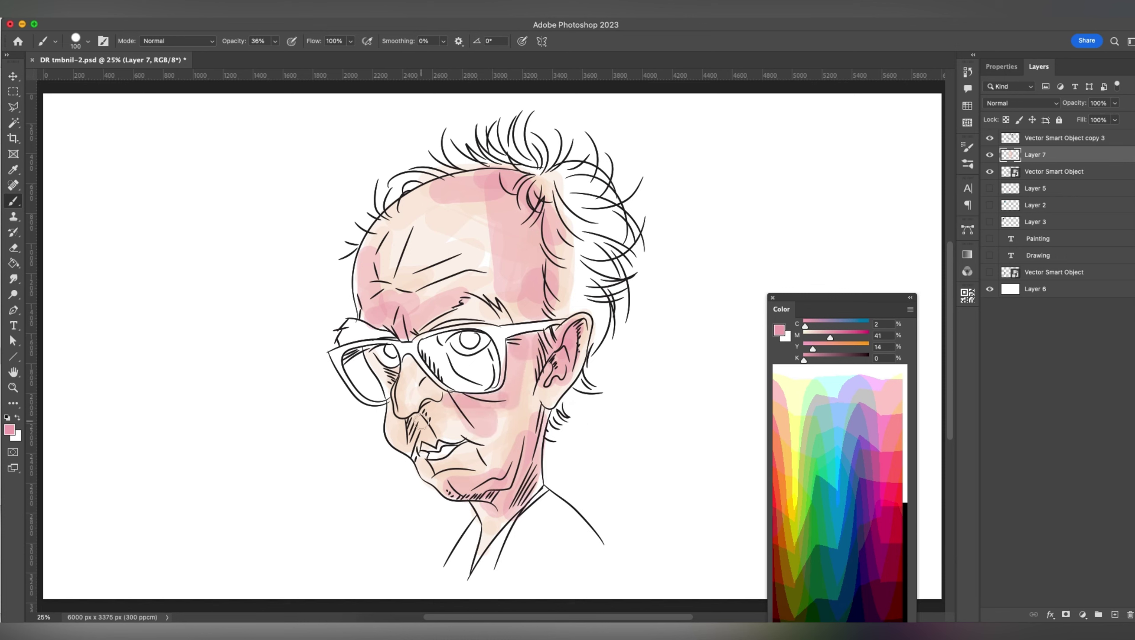
pyautogui.press('[')
pyautogui.moveTo(409, 427)
pyautogui.mouseDown()
pyautogui.moveTo(440, 396)
pyautogui.moveTo(400, 408)
pyautogui.moveTo(466, 413)
pyautogui.moveTo(439, 417)
pyautogui.mouseUp()
pyautogui.press(']')
pyautogui.press(']')
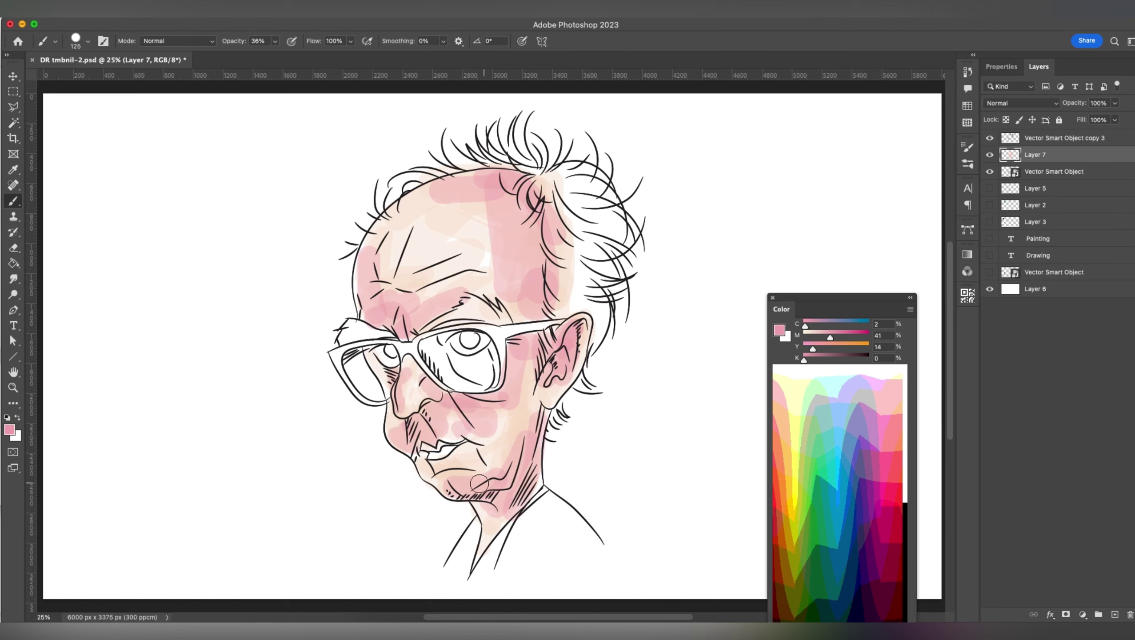
pyautogui.moveTo(479, 483); pyautogui.dragTo(450, 470)
# - Tint the right and left eyeglass lenses pink
pyautogui.press(']')
pyautogui.press(']')
pyautogui.press(']')
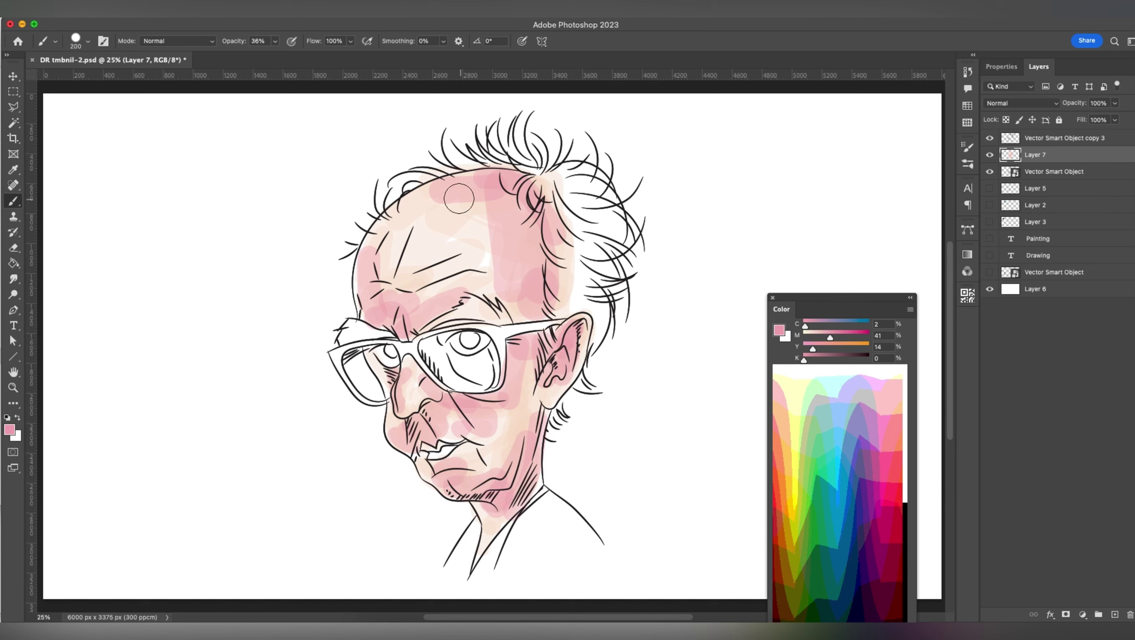
pyautogui.press(']')
pyautogui.press('F6')
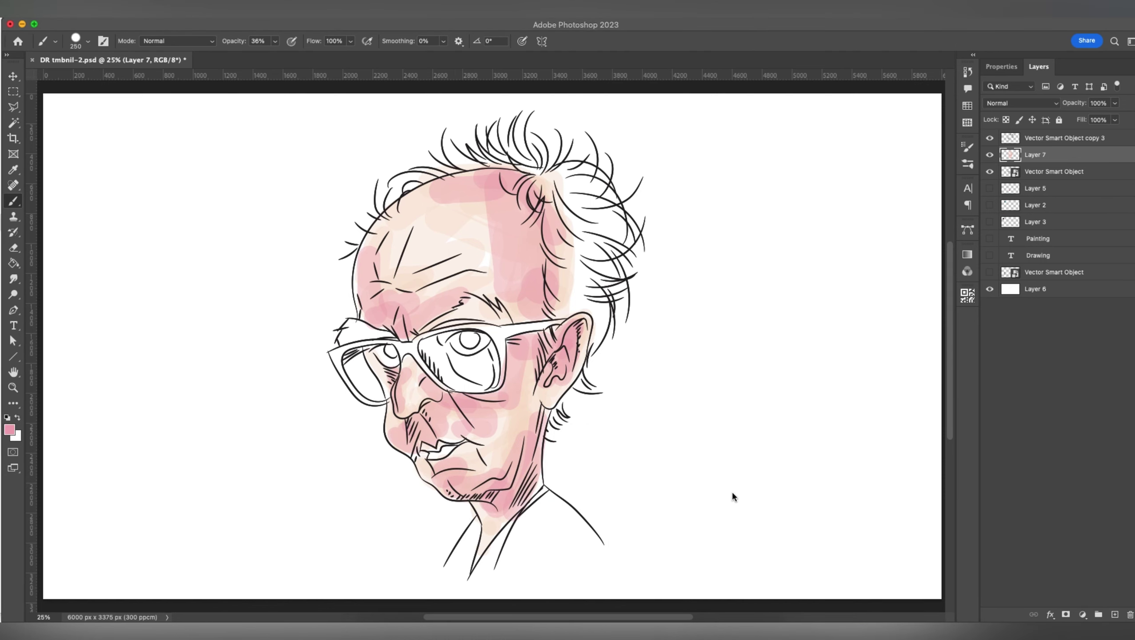
pyautogui.press('F6')
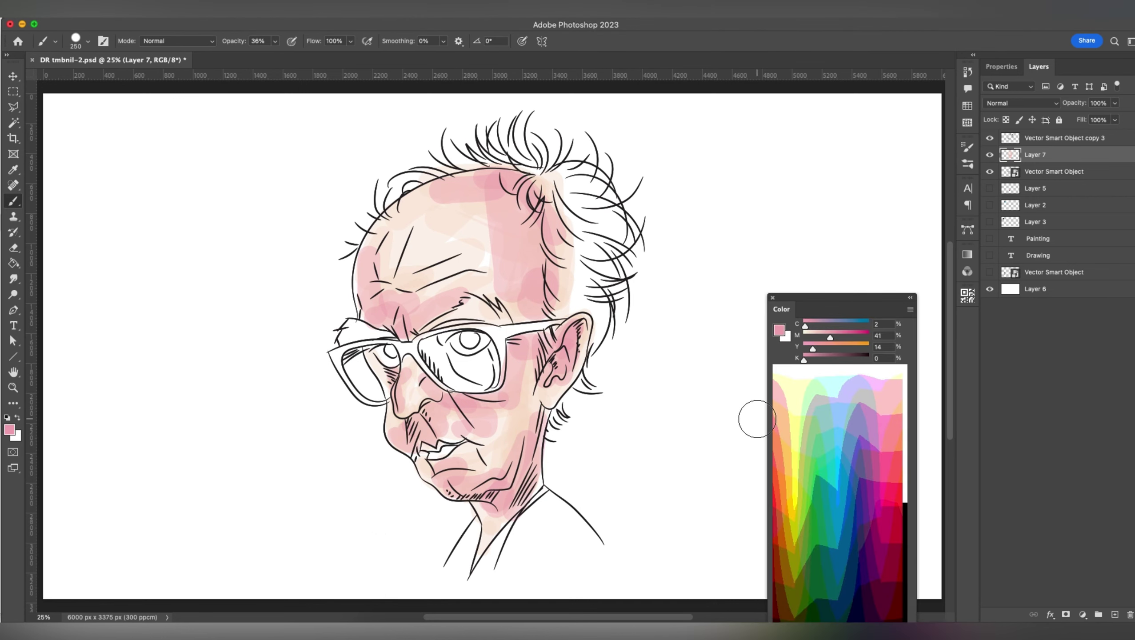
pyautogui.press('[')
pyautogui.press('[')
pyautogui.press('[')
pyautogui.moveTo(433, 356); pyautogui.dragTo(492, 366)
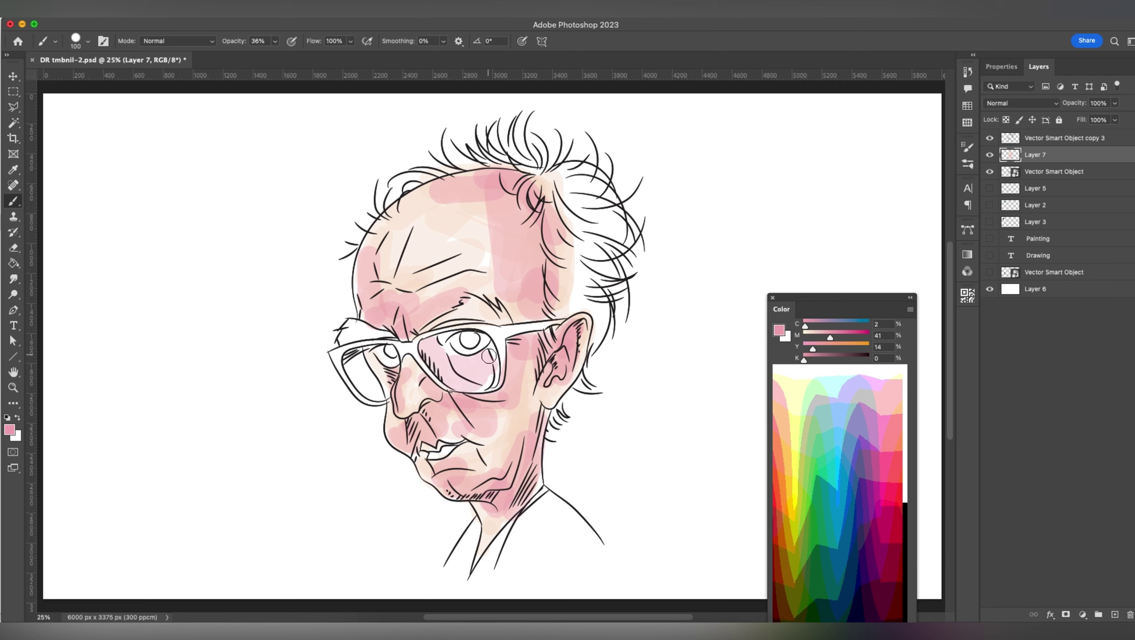
pyautogui.press('[')
pyautogui.press(']')
pyautogui.press(']')
pyautogui.click(366, 357)
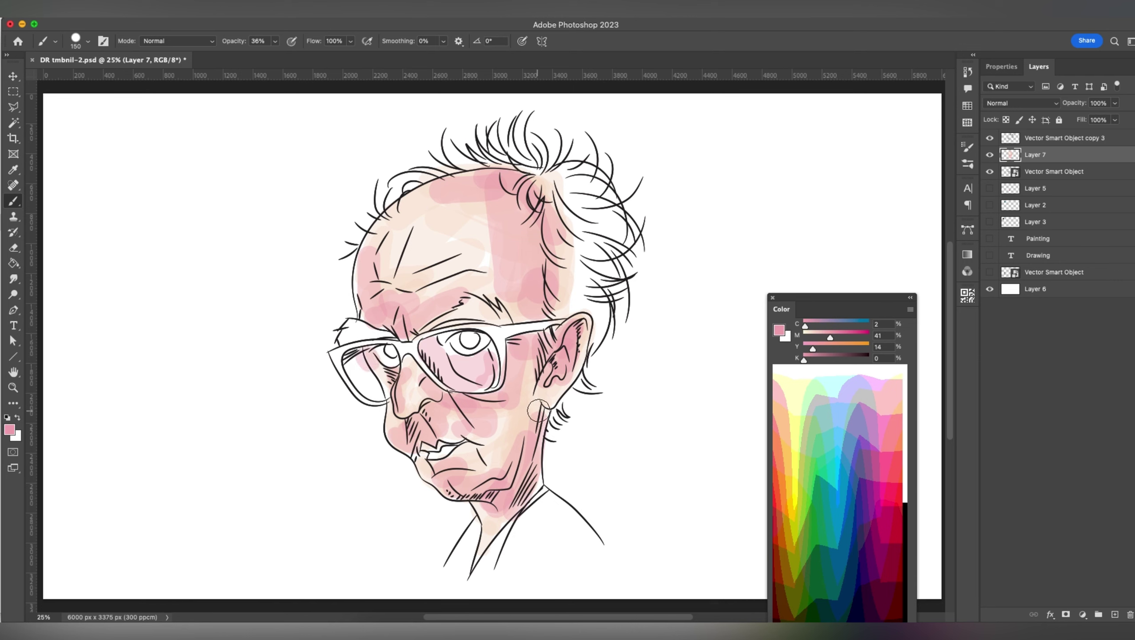
# - Fill the mouth gap with a stronger pink using a smaller brush
pyautogui.click(896, 431)
pyautogui.press('[')
pyautogui.press('[')
pyautogui.press('[')
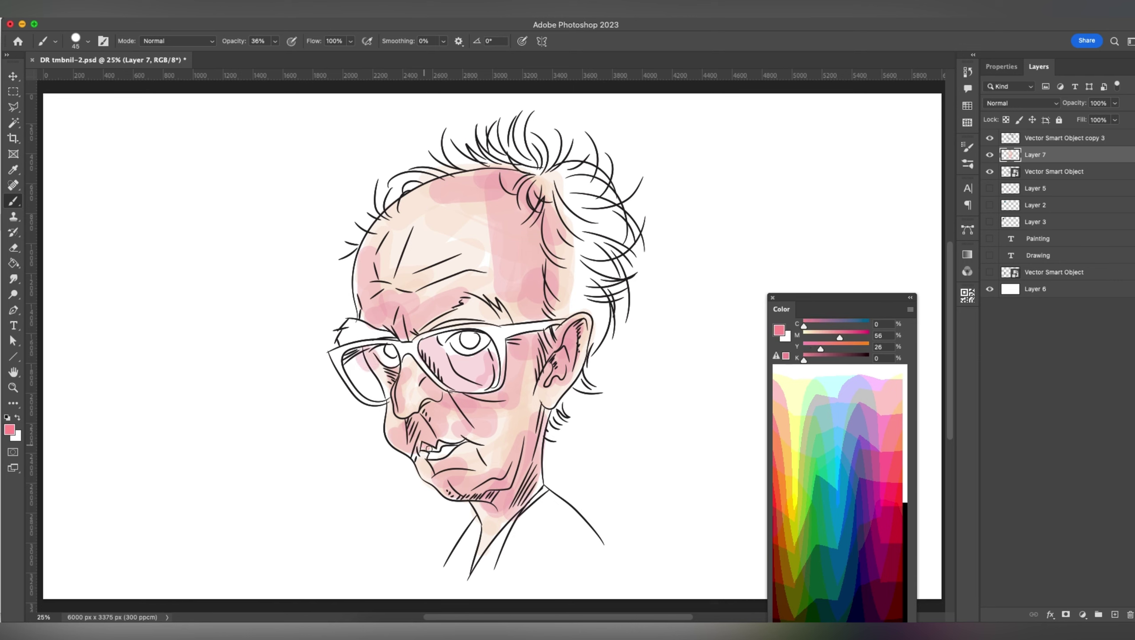
pyautogui.moveTo(427, 447); pyautogui.dragTo(433, 449)
# - Paint both irises dark maroon, then darken the right iris nearly black
pyautogui.click(856, 359)
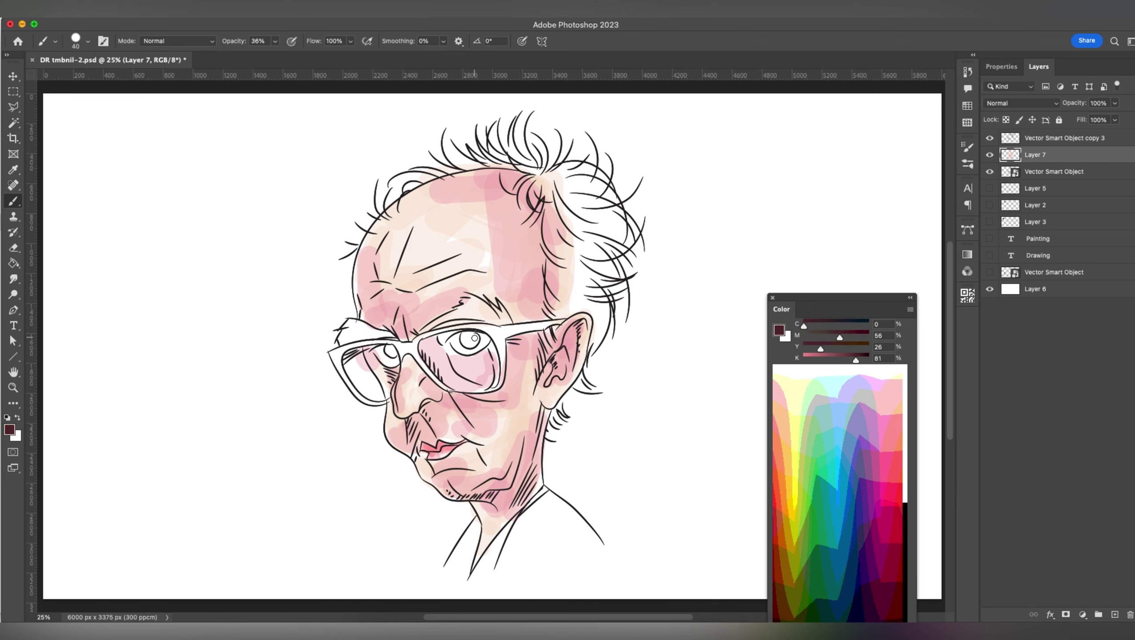
pyautogui.moveTo(467, 335)
pyautogui.mouseDown()
pyautogui.moveTo(472, 345)
pyautogui.moveTo(471, 335)
pyautogui.mouseUp()
pyautogui.press('[')
pyautogui.press('[')
pyautogui.press('[')
pyautogui.press(']')
pyautogui.moveTo(394, 350); pyautogui.dragTo(394, 353)
pyautogui.click(398, 348)
pyautogui.press(']')
pyautogui.moveTo(856, 361); pyautogui.dragTo(866, 360)
pyautogui.press(']')
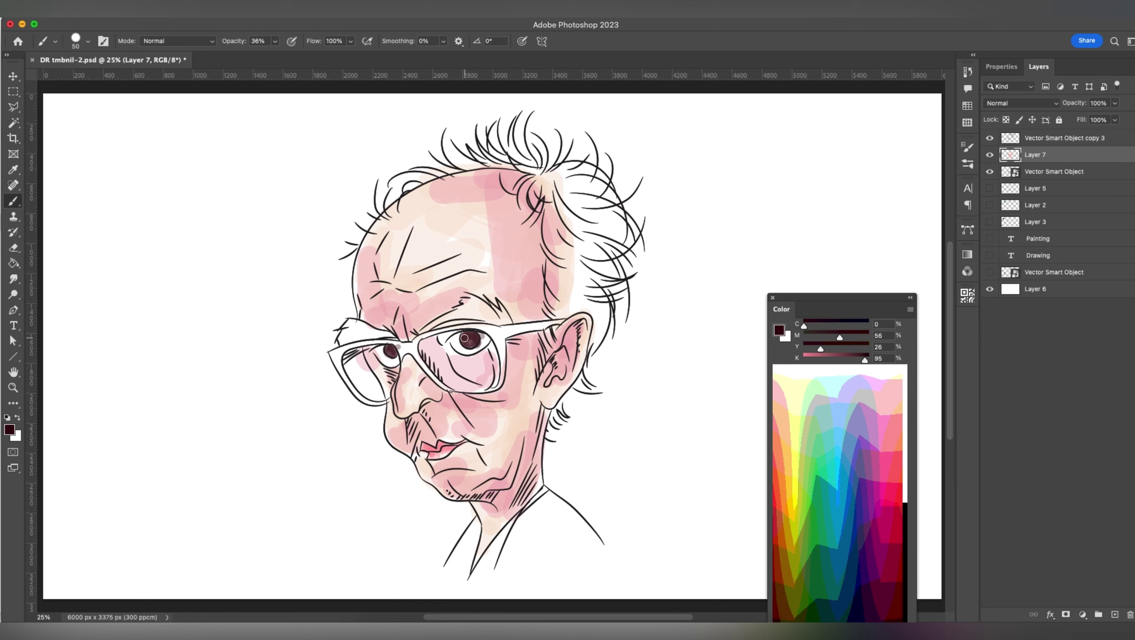
pyautogui.moveTo(471, 335); pyautogui.dragTo(469, 344)
# - Finish darkening both irises and paint the glasses' top rim dark maroon-brown at K 100
pyautogui.click(468, 346)
pyautogui.moveTo(389, 348); pyautogui.dragTo(394, 354)
pyautogui.moveTo(865, 360); pyautogui.dragTo(867, 360)
pyautogui.press(']')
pyautogui.press(']')
pyautogui.press('[')
pyautogui.moveTo(497, 330)
pyautogui.mouseDown()
pyautogui.moveTo(552, 323)
pyautogui.moveTo(498, 334)
pyautogui.mouseUp()
pyautogui.press('[')
pyautogui.press(']')
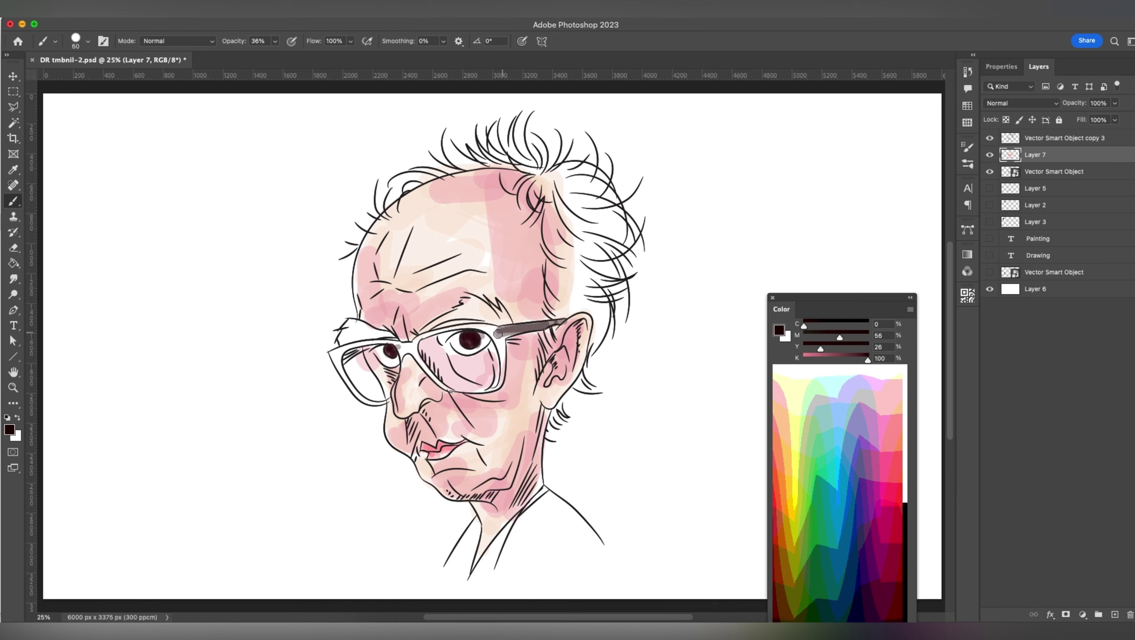
pyautogui.press('[')
pyautogui.moveTo(412, 342); pyautogui.dragTo(500, 335)
# - Paint the right lens edge, nose bridge, left arm and left lens rim dark maroon-brown
pyautogui.press(']')
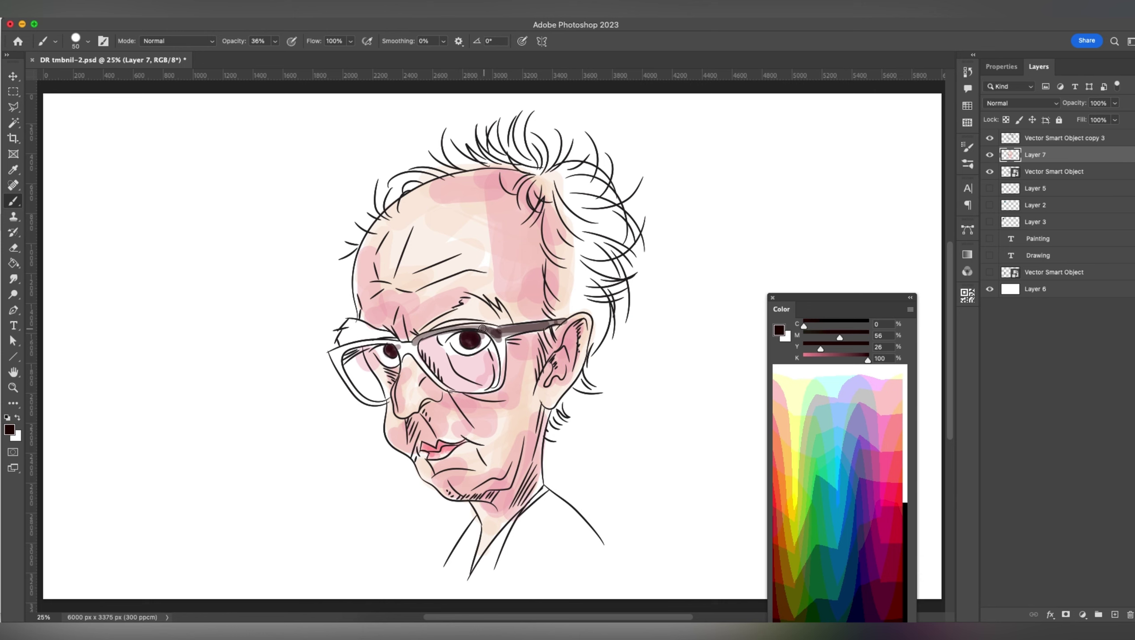
pyautogui.moveTo(490, 332)
pyautogui.mouseDown()
pyautogui.moveTo(504, 361)
pyautogui.moveTo(540, 328)
pyautogui.moveTo(499, 348)
pyautogui.moveTo(502, 368)
pyautogui.mouseUp()
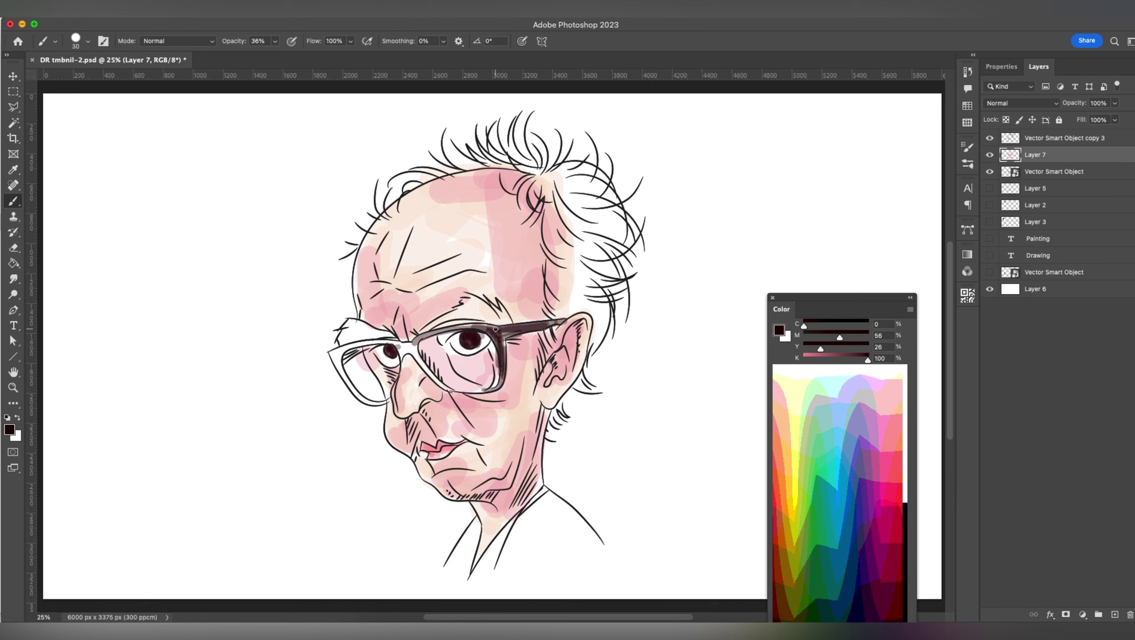
pyautogui.moveTo(469, 328); pyautogui.dragTo(441, 330)
pyautogui.moveTo(403, 351); pyautogui.dragTo(407, 346)
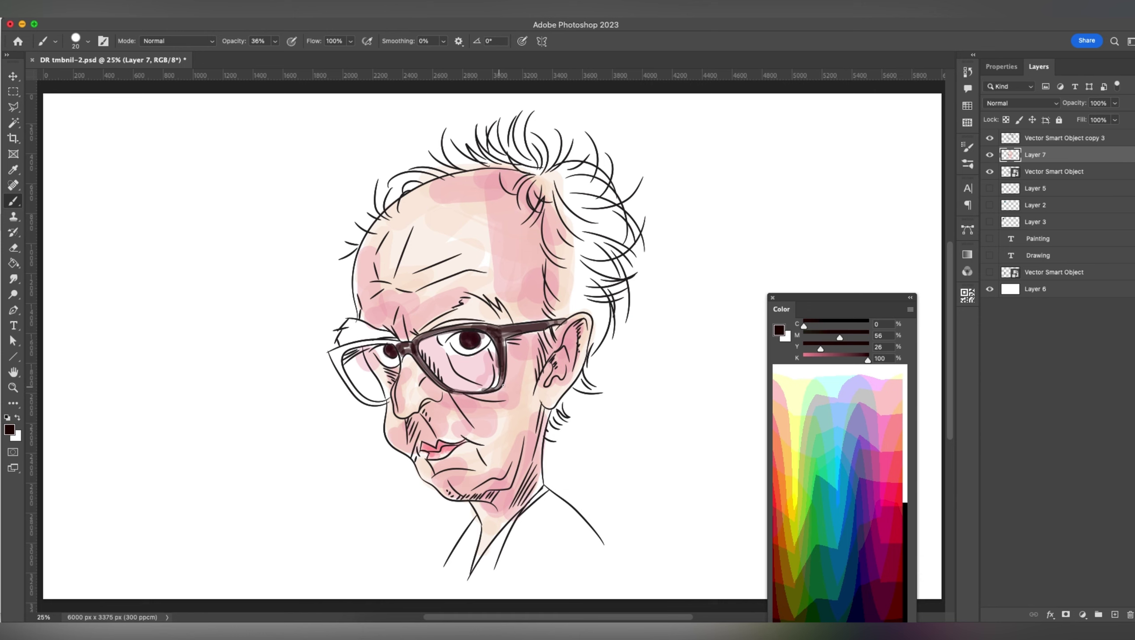
pyautogui.moveTo(393, 344); pyautogui.dragTo(335, 353)
pyautogui.press('[')
pyautogui.moveTo(334, 356); pyautogui.dragTo(363, 343)
pyautogui.press('[')
pyautogui.moveTo(339, 354); pyautogui.dragTo(346, 380)
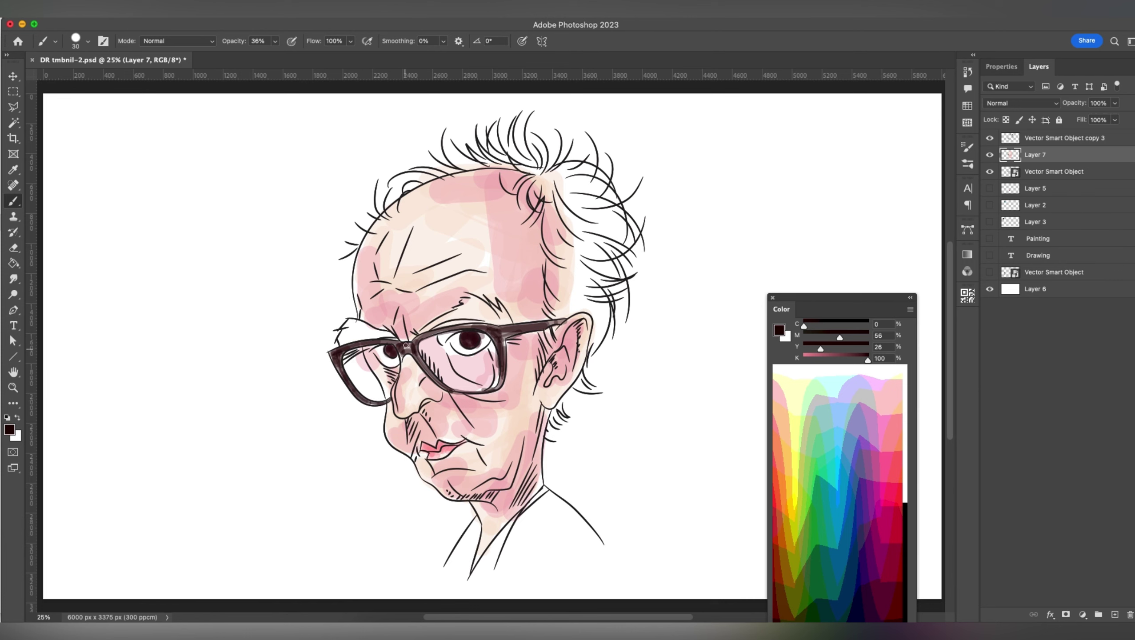
pyautogui.moveTo(391, 341); pyautogui.dragTo(408, 350)
# - Tint the left eye white light cyan
pyautogui.click(829, 371)
pyautogui.press(']')
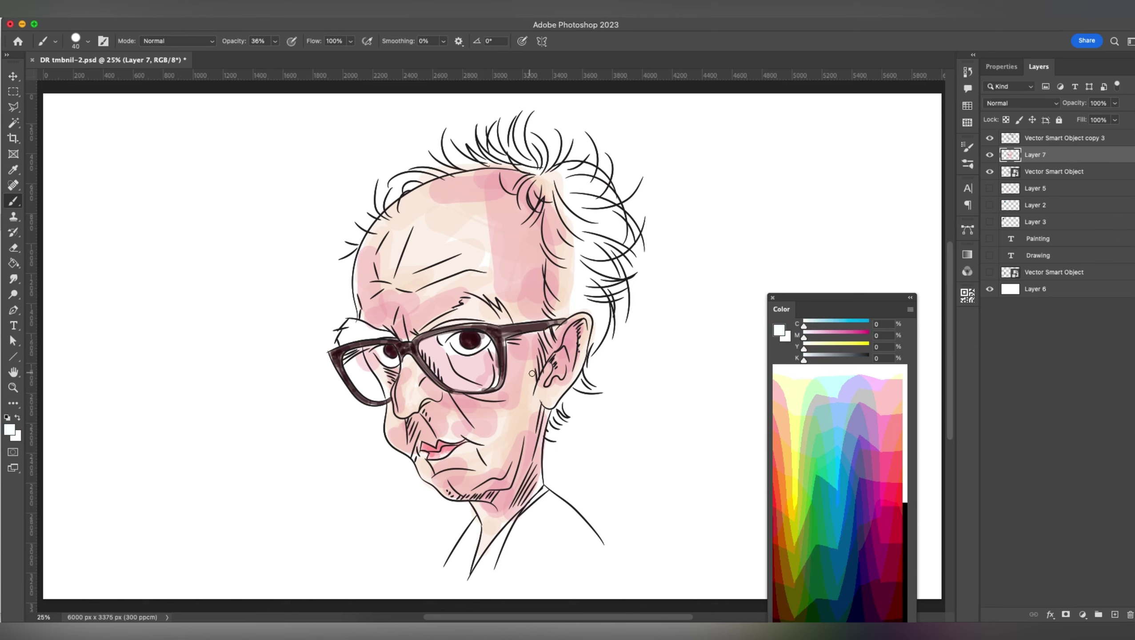
pyautogui.press(']')
pyautogui.press(']')
pyautogui.press(']')
pyautogui.press('[')
pyautogui.press('[')
pyautogui.click(837, 379)
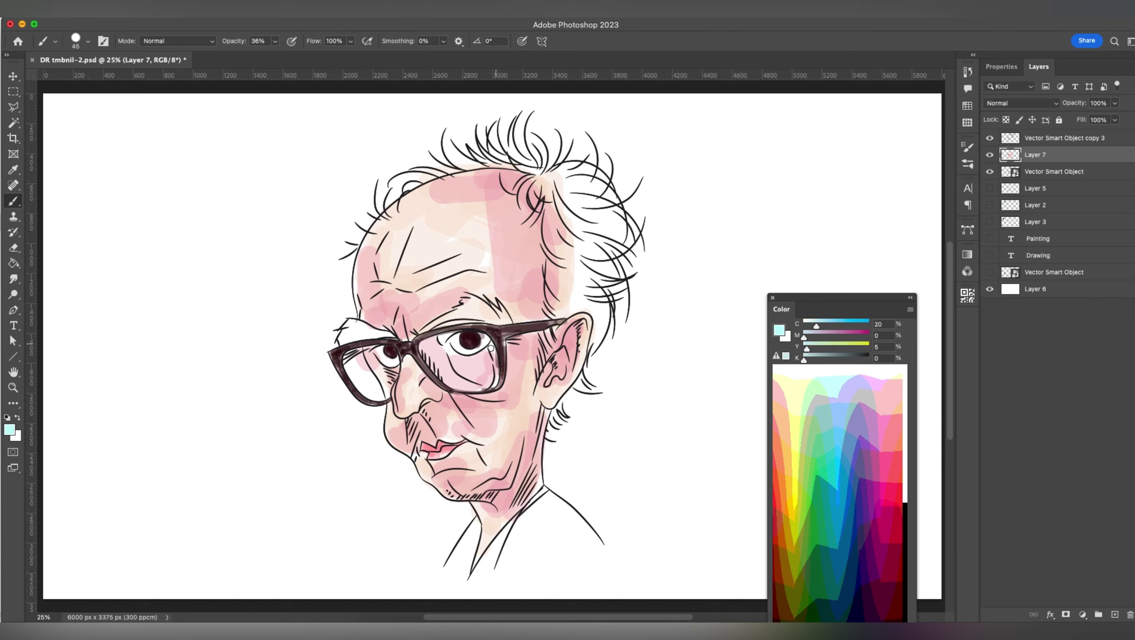
pyautogui.press(']')
# - Brush a lavender wash over the shoulders, collar and lower shirt
pyautogui.press(']')
pyautogui.moveTo(397, 354); pyautogui.dragTo(396, 363)
pyautogui.click(863, 419)
pyautogui.press(']')
pyautogui.press(']')
pyautogui.press(']')
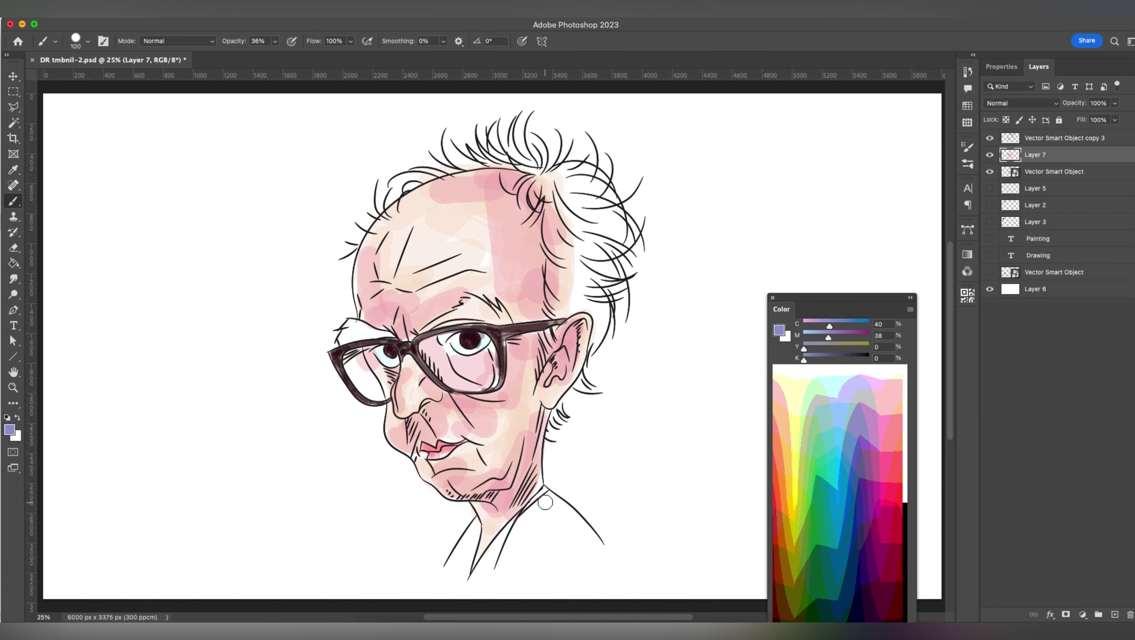
pyautogui.moveTo(544, 498)
pyautogui.mouseDown()
pyautogui.moveTo(531, 521)
pyautogui.moveTo(583, 533)
pyautogui.moveTo(505, 551)
pyautogui.moveTo(542, 509)
pyautogui.moveTo(480, 578)
pyautogui.mouseUp()
pyautogui.press(']')
pyautogui.press(']')
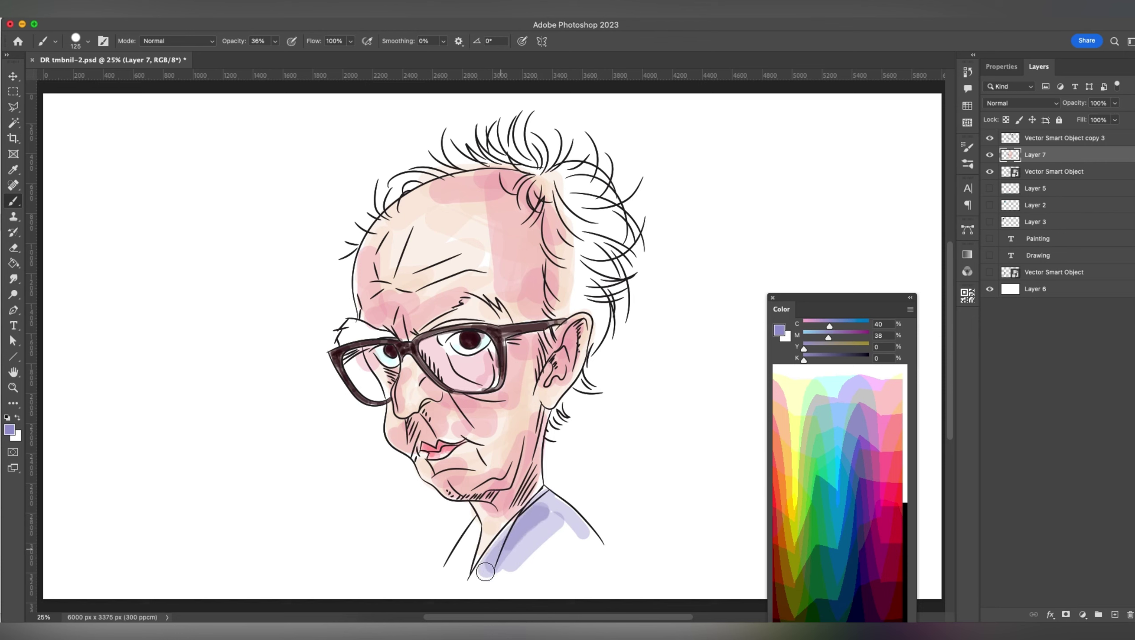
pyautogui.moveTo(545, 509); pyautogui.dragTo(598, 552)
pyautogui.press(']')
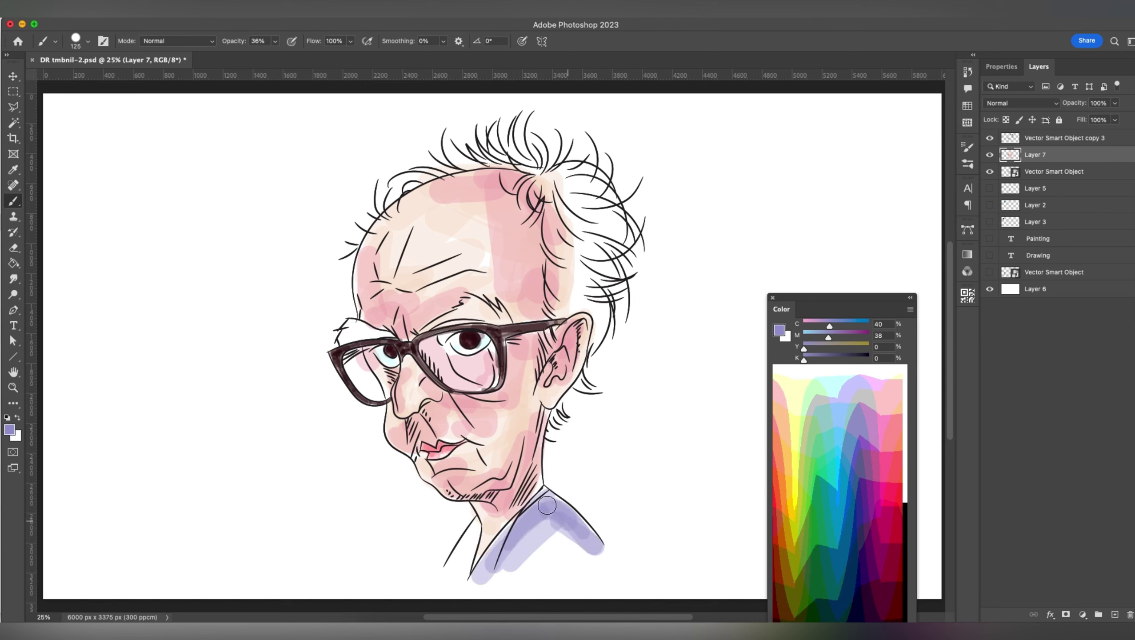
pyautogui.moveTo(549, 504); pyautogui.dragTo(515, 561)
pyautogui.moveTo(515, 563)
pyautogui.mouseDown()
pyautogui.moveTo(570, 533)
pyautogui.moveTo(542, 576)
pyautogui.moveTo(553, 576)
pyautogui.mouseUp()
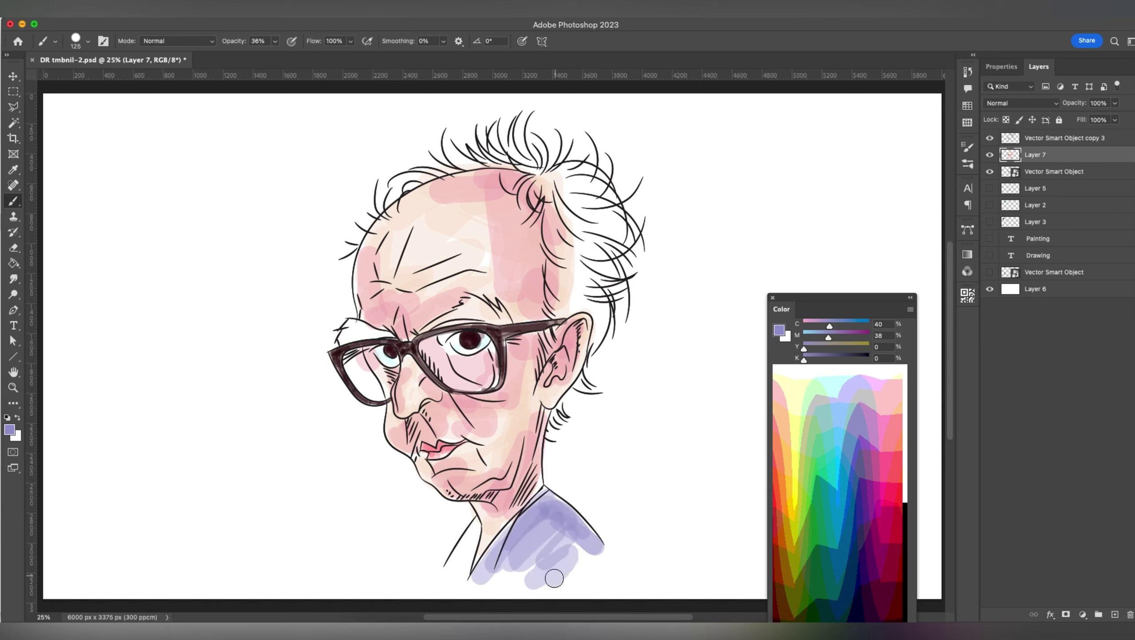
pyautogui.moveTo(544, 524)
pyautogui.mouseDown()
pyautogui.moveTo(592, 554)
pyautogui.moveTo(543, 531)
pyautogui.moveTo(556, 497)
pyautogui.moveTo(600, 551)
pyautogui.moveTo(489, 583)
pyautogui.mouseUp()
# - Fill the left and right collar and lower-left shirt with lavender, deepening the central collar
pyautogui.press('[')
pyautogui.press('[')
pyautogui.press('[')
pyautogui.press('[')
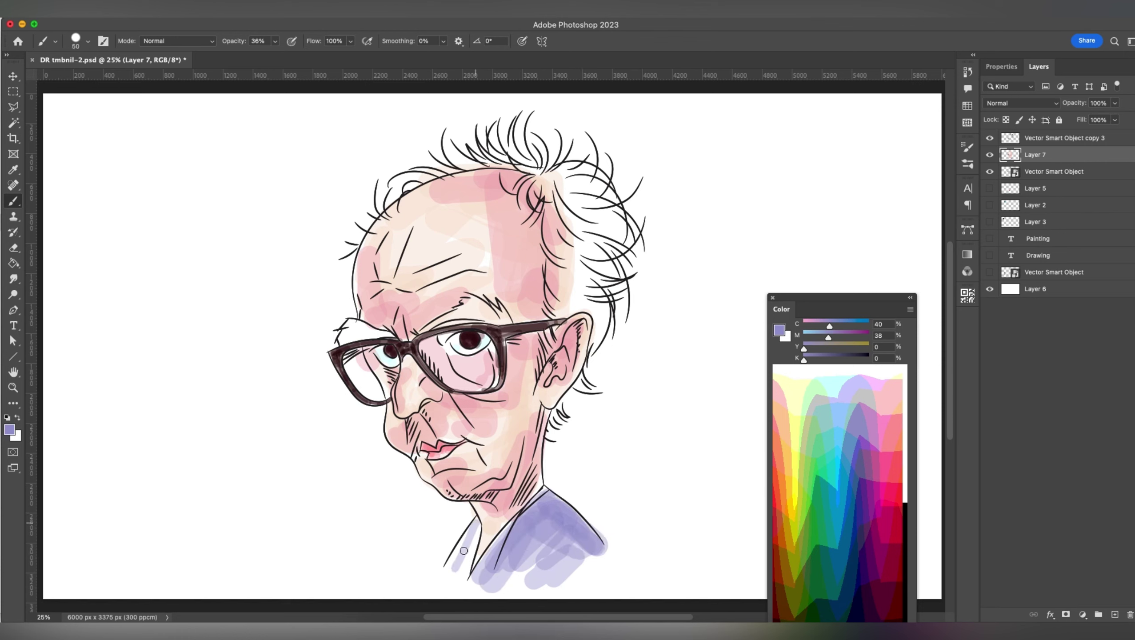
pyautogui.moveTo(477, 521)
pyautogui.mouseDown()
pyautogui.moveTo(447, 576)
pyautogui.moveTo(457, 569)
pyautogui.moveTo(459, 585)
pyautogui.mouseUp()
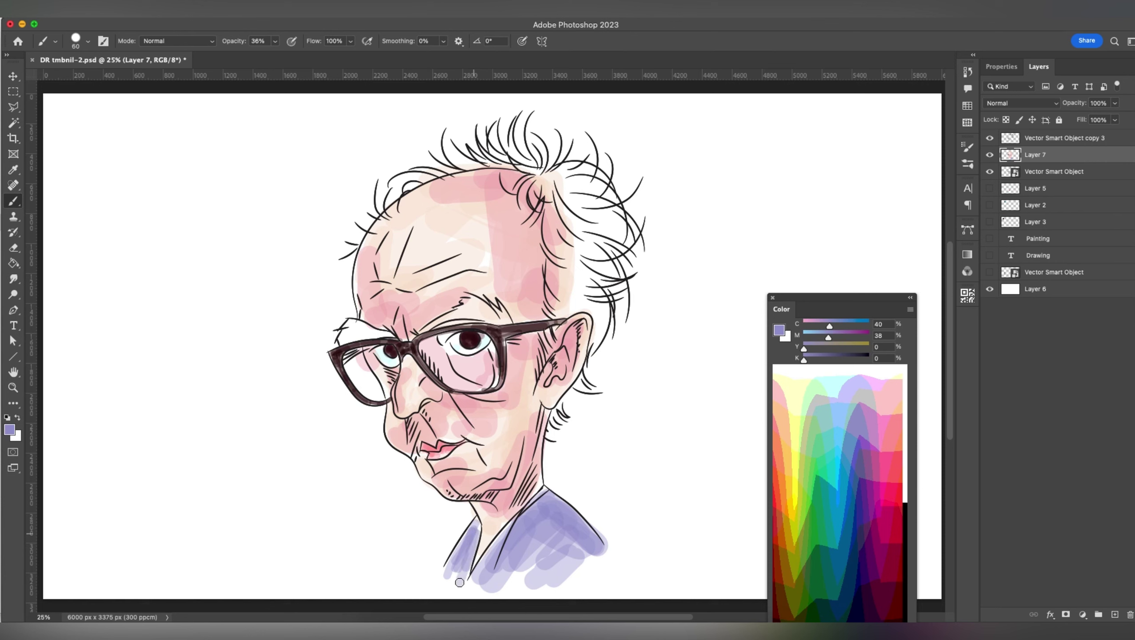
pyautogui.press(']')
pyautogui.press(']')
pyautogui.press(']')
pyautogui.moveTo(477, 525); pyautogui.dragTo(442, 585)
pyautogui.press(']')
pyautogui.press(']')
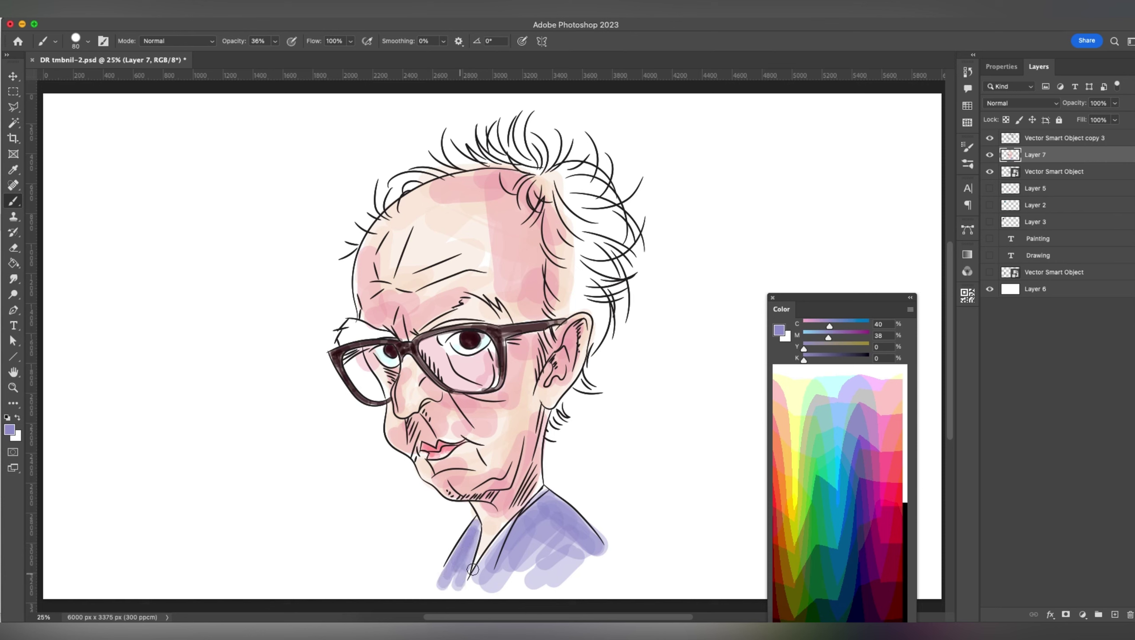
pyautogui.moveTo(468, 549); pyautogui.dragTo(465, 588)
pyautogui.moveTo(560, 542)
pyautogui.mouseDown()
pyautogui.moveTo(617, 564)
pyautogui.moveTo(549, 547)
pyautogui.moveTo(497, 585)
pyautogui.mouseUp()
pyautogui.press('[')
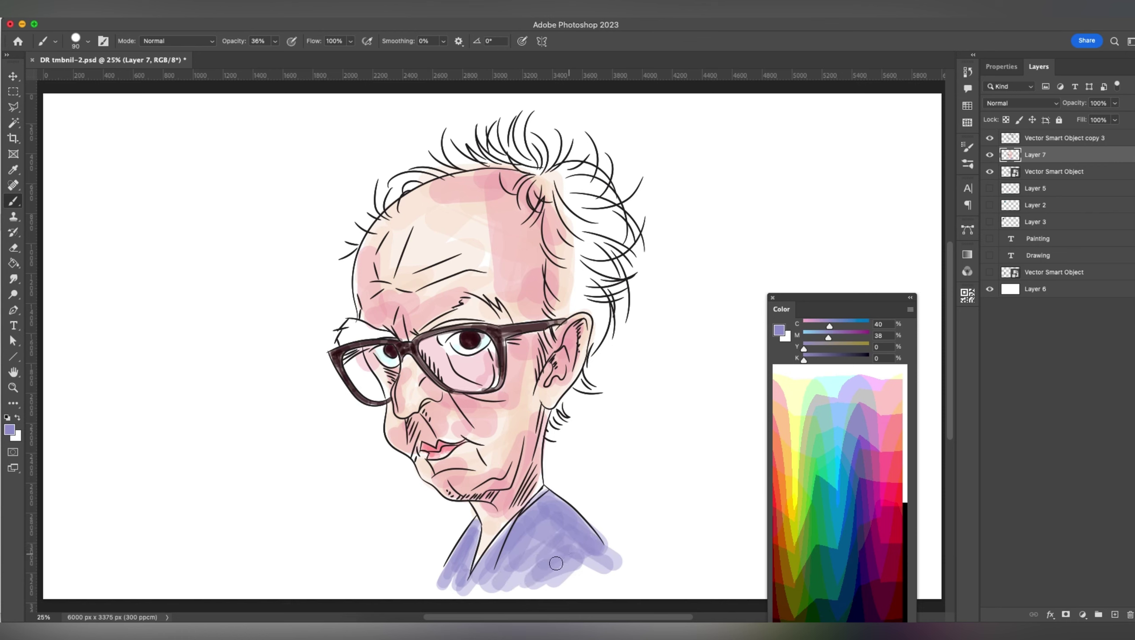
pyautogui.moveTo(564, 556); pyautogui.dragTo(521, 587)
pyautogui.moveTo(555, 578); pyautogui.dragTo(545, 539)
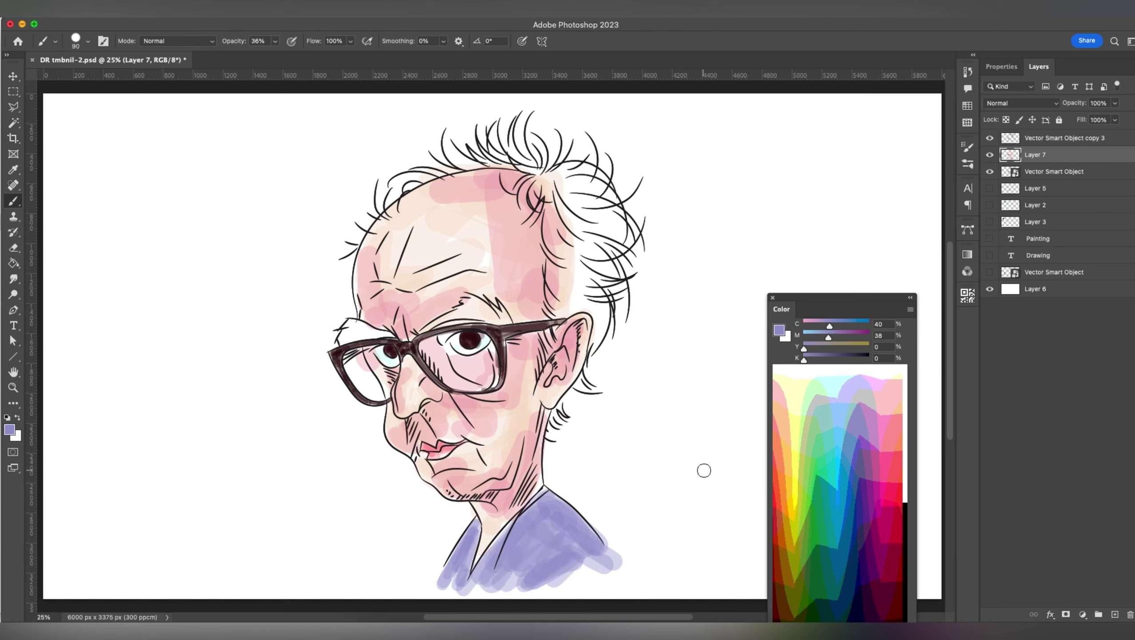
pyautogui.press(']')
# - Lay pale yellow over the hair on top, right side and behind the ear
pyautogui.click(837, 372)
pyautogui.press(']')
pyautogui.press(']')
pyautogui.press(']')
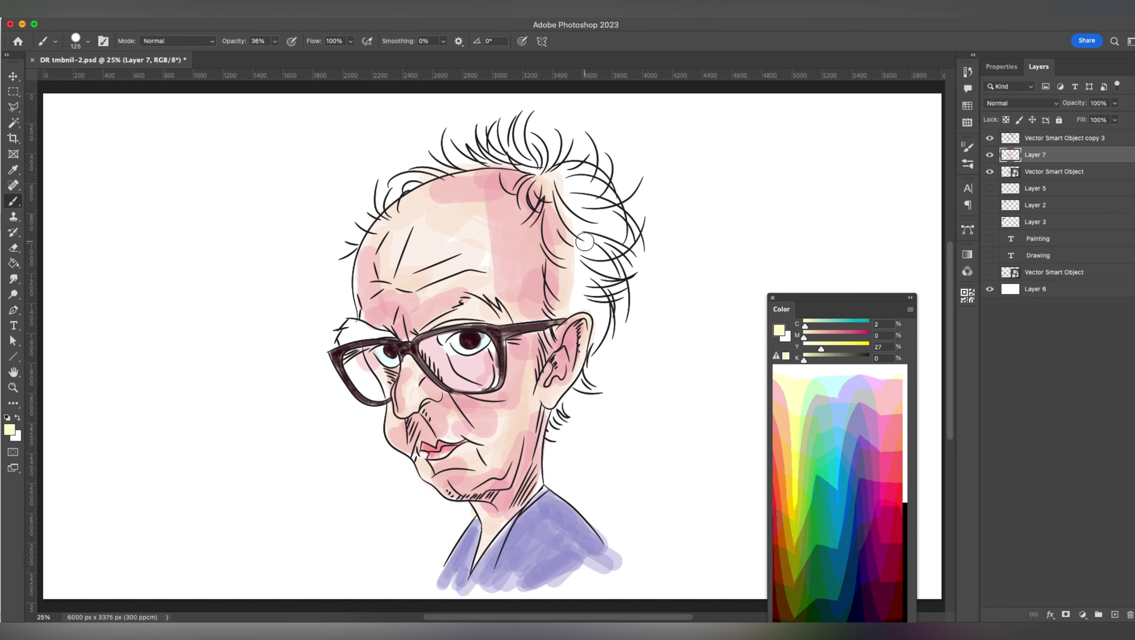
pyautogui.moveTo(567, 179)
pyautogui.mouseDown()
pyautogui.moveTo(599, 221)
pyautogui.moveTo(575, 303)
pyautogui.mouseUp()
pyautogui.press('[')
pyautogui.rightClick(578, 292)
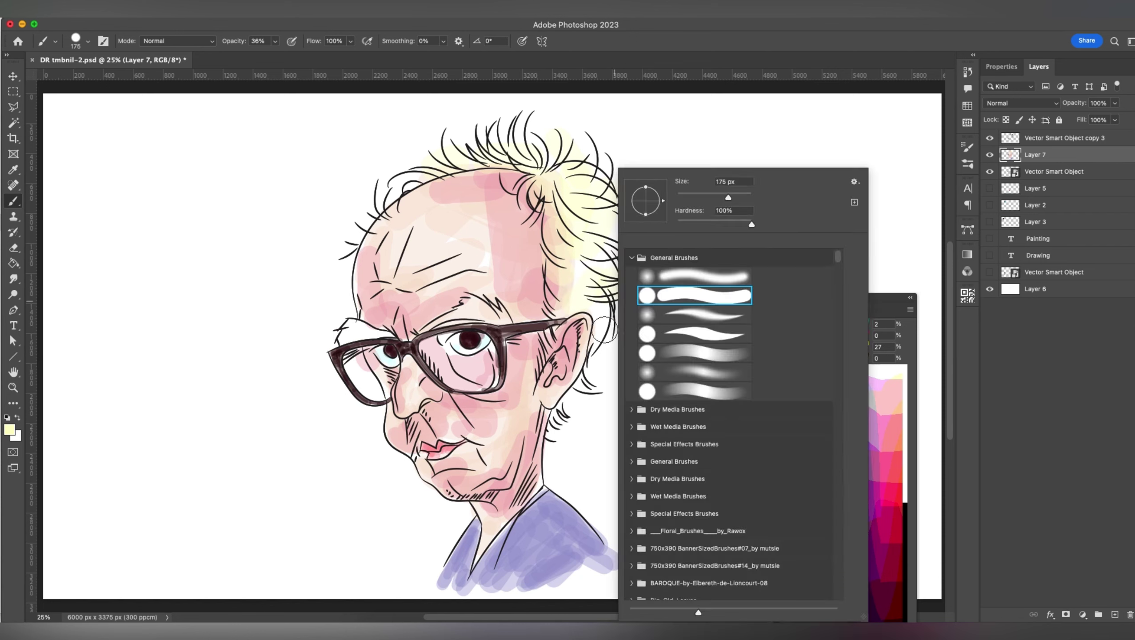
pyautogui.press('Escape')
pyautogui.moveTo(593, 260); pyautogui.dragTo(603, 319)
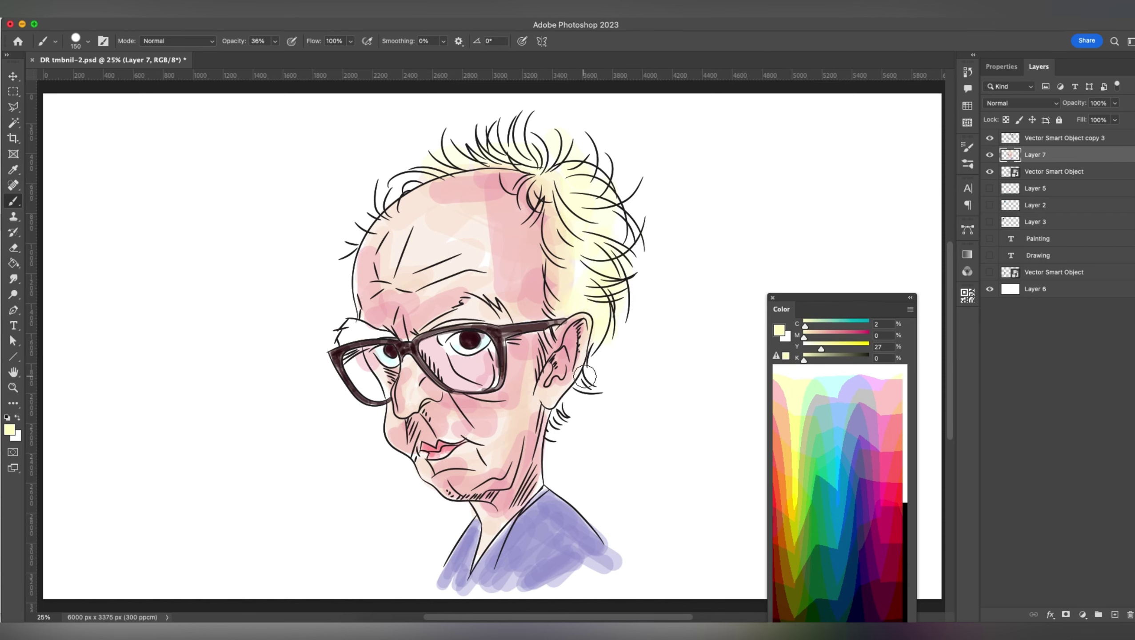
pyautogui.moveTo(582, 372); pyautogui.dragTo(557, 428)
pyautogui.press('[')
pyautogui.press('[')
pyautogui.press(']')
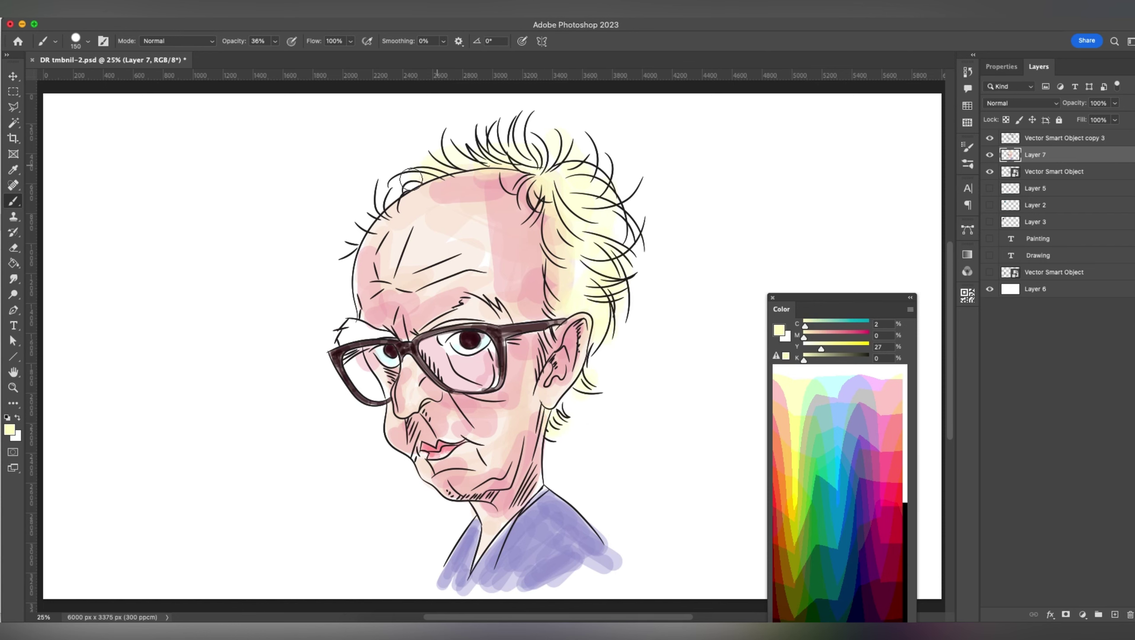
pyautogui.moveTo(513, 163); pyautogui.dragTo(370, 227)
# - Darken the colour to olive and brush it over the top and right side of the hair
pyautogui.click(824, 360)
pyautogui.press(']')
pyautogui.press(']')
pyautogui.press(']')
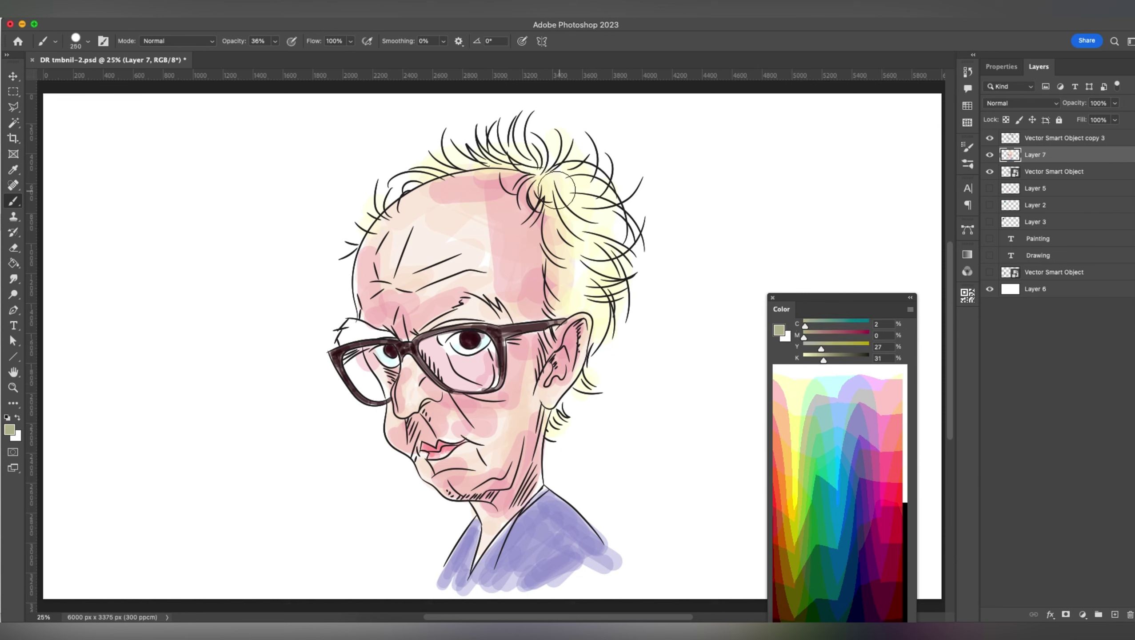
pyautogui.moveTo(547, 189)
pyautogui.mouseDown()
pyautogui.moveTo(585, 196)
pyautogui.moveTo(431, 166)
pyautogui.mouseUp()
pyautogui.press('[')
pyautogui.press('[')
pyautogui.press('[')
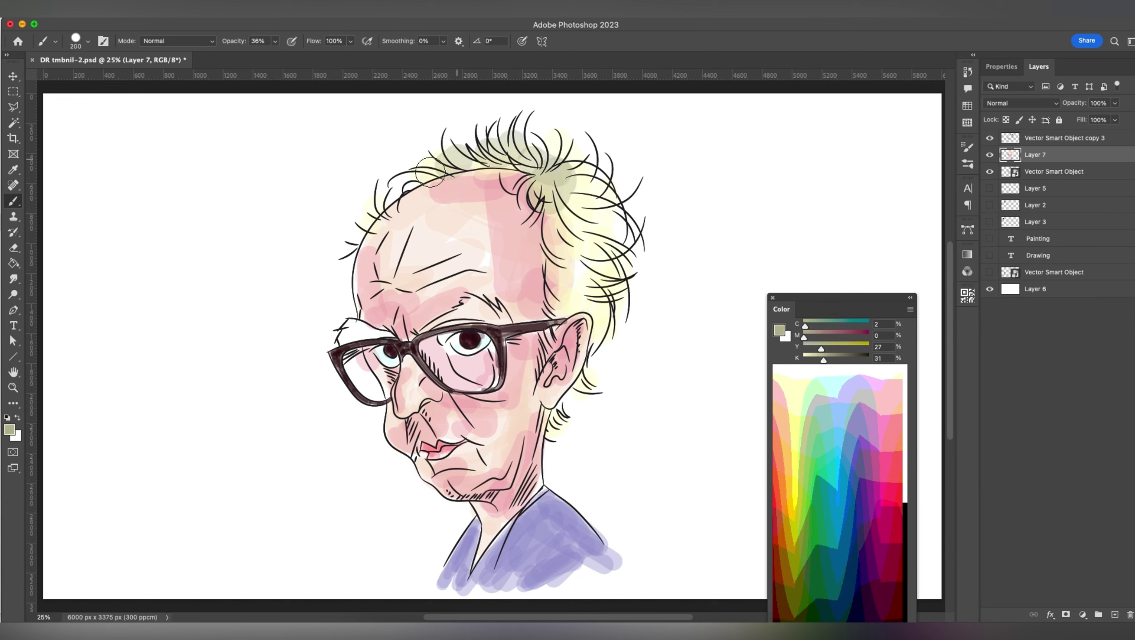
pyautogui.press(']')
pyautogui.press(']')
pyautogui.press(']')
pyautogui.moveTo(569, 163)
pyautogui.mouseDown()
pyautogui.moveTo(585, 284)
pyautogui.moveTo(614, 323)
pyautogui.mouseUp()
# - Colour the brow above the glasses and the left eyebrow olive with a smaller brush
pyautogui.press('[')
pyautogui.press('[')
pyautogui.press('[')
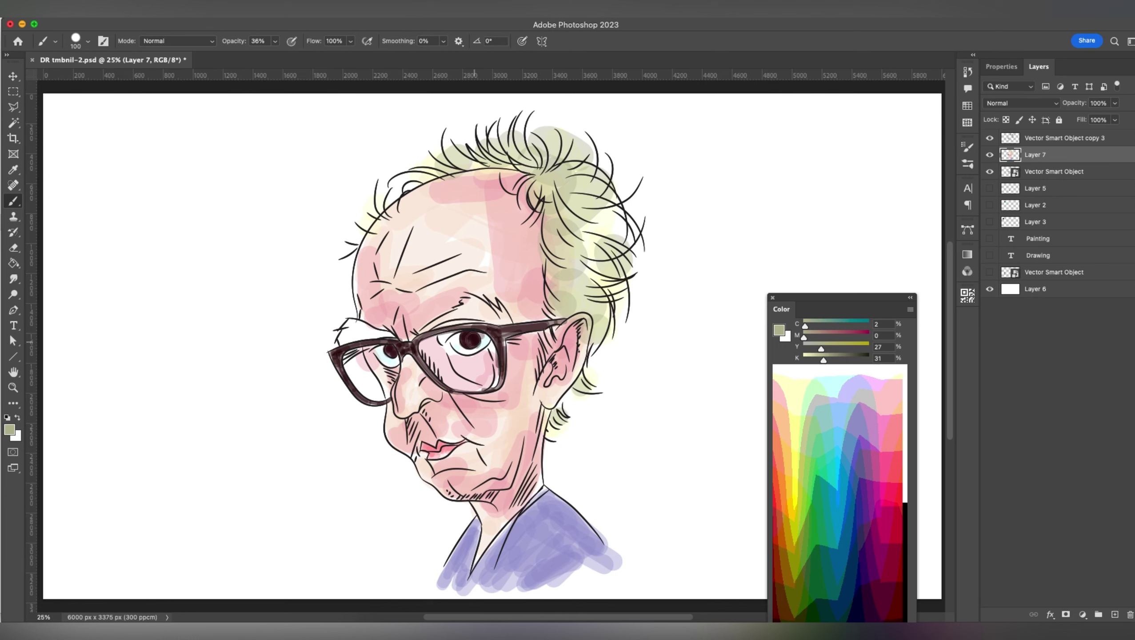
pyautogui.press('[')
pyautogui.press('[')
pyautogui.press('[')
pyautogui.moveTo(429, 332)
pyautogui.mouseDown()
pyautogui.moveTo(473, 300)
pyautogui.moveTo(515, 318)
pyautogui.mouseUp()
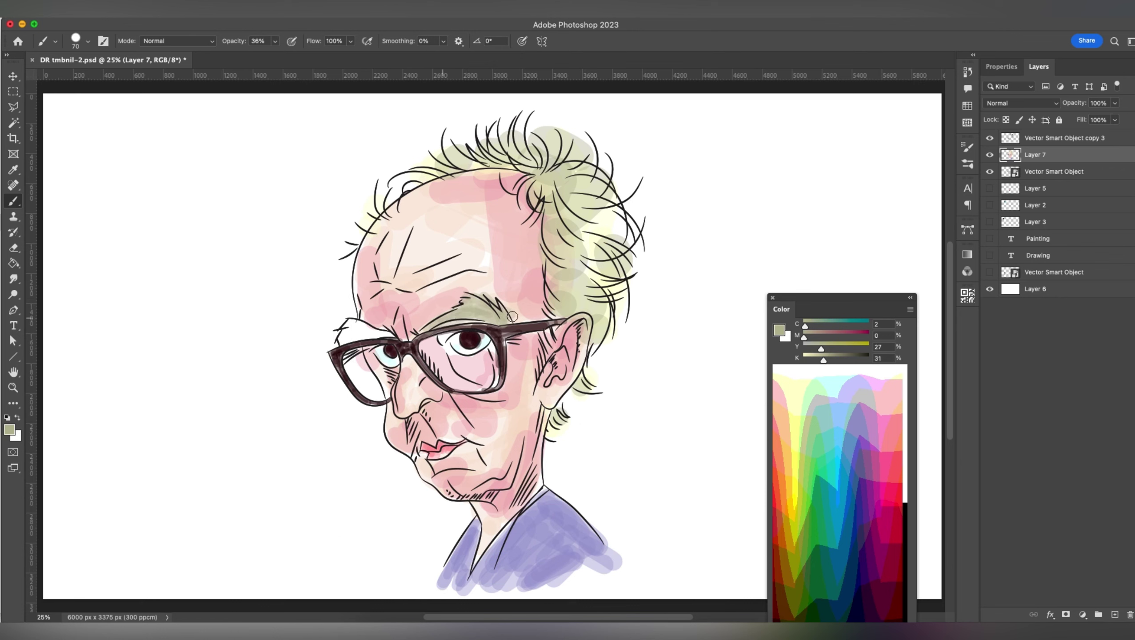
pyautogui.press(']')
pyautogui.press('[')
pyautogui.moveTo(344, 334)
pyautogui.mouseDown()
pyautogui.moveTo(393, 334)
pyautogui.moveTo(359, 334)
pyautogui.mouseUp()
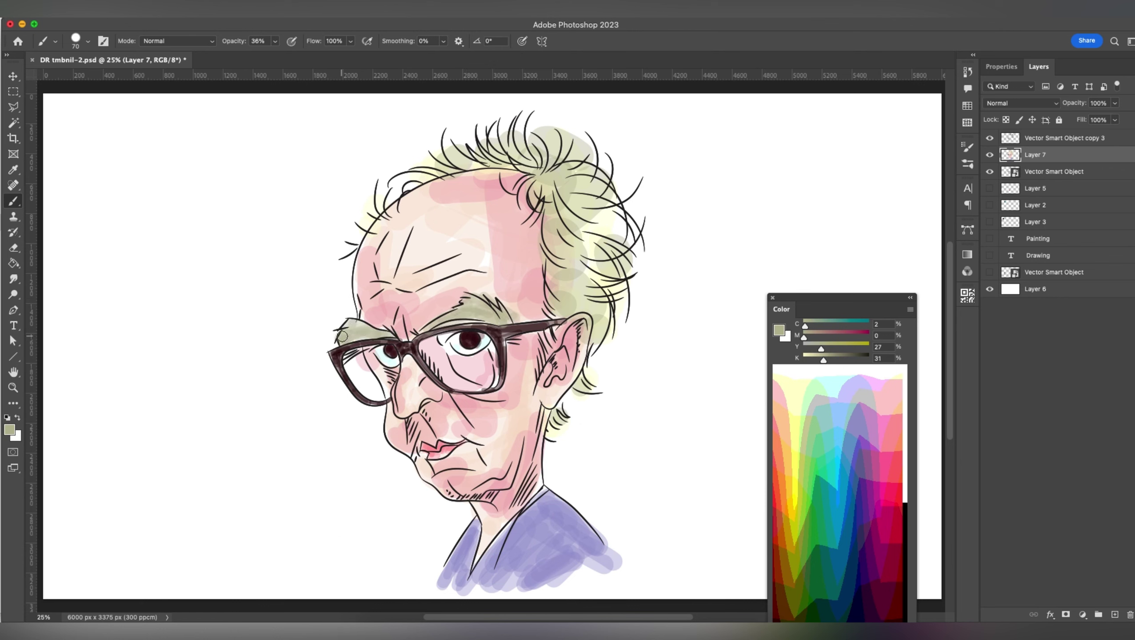
pyautogui.press('[')
# - Shade dusty pink around both eyes and inside the lenses
pyautogui.click(792, 431)
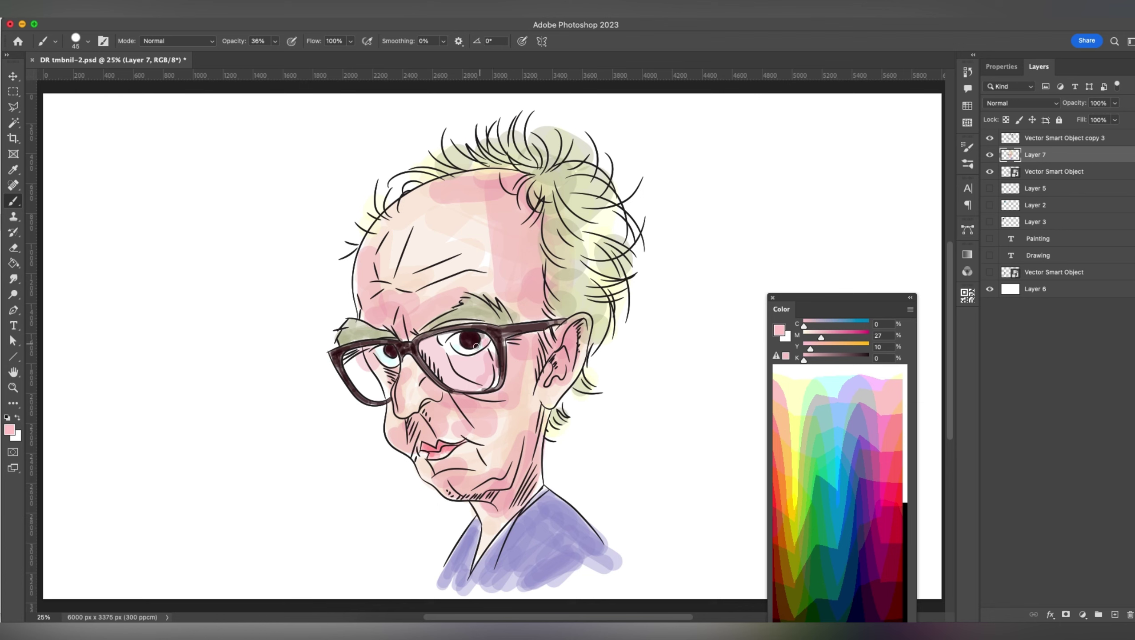
pyautogui.moveTo(394, 360); pyautogui.dragTo(397, 362)
pyautogui.press(']')
pyautogui.press(']')
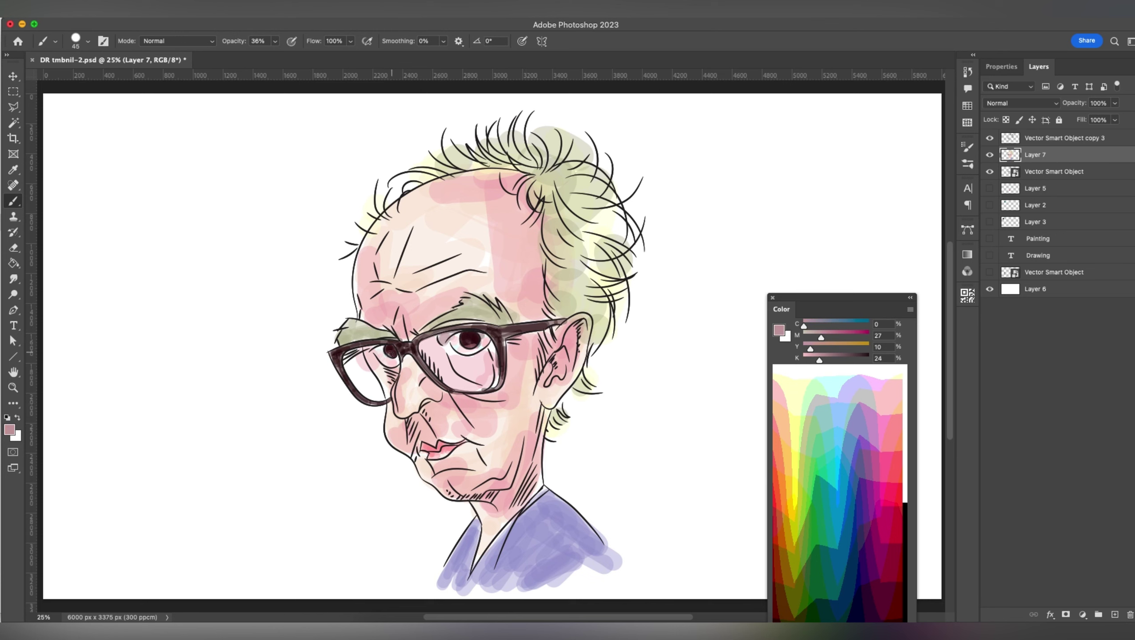
pyautogui.press('[')
pyautogui.moveTo(394, 372); pyautogui.dragTo(393, 370)
pyautogui.press(']')
pyautogui.press(']')
pyautogui.press(']')
pyautogui.moveTo(486, 361)
pyautogui.mouseDown()
pyautogui.moveTo(493, 348)
pyautogui.moveTo(485, 379)
pyautogui.mouseUp()
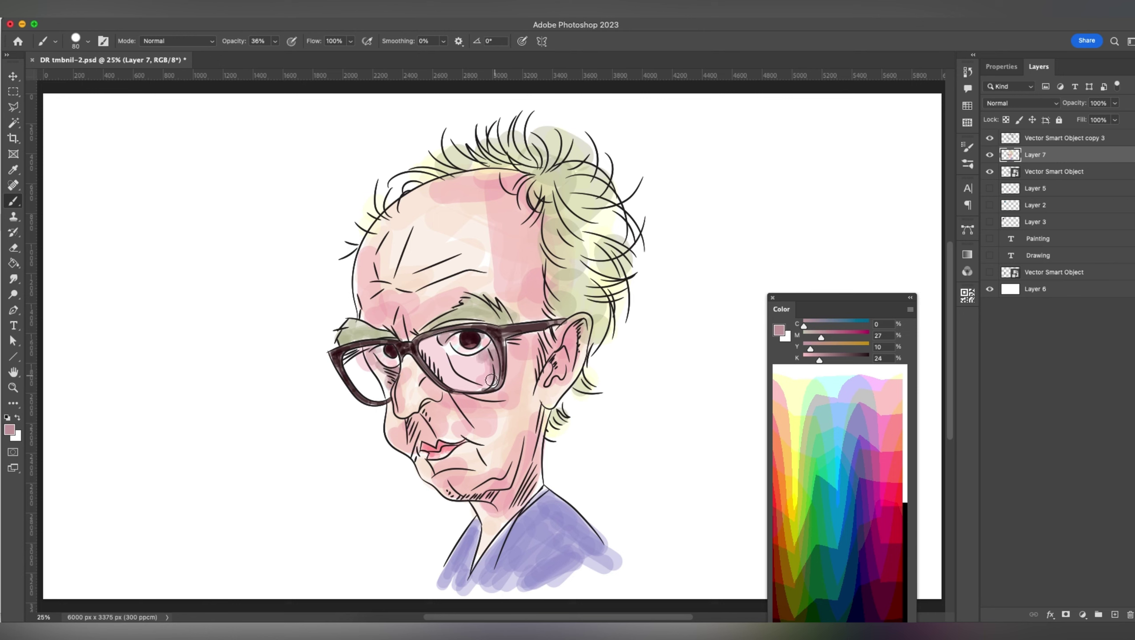
pyautogui.press('[')
pyautogui.moveTo(454, 342); pyautogui.dragTo(442, 369)
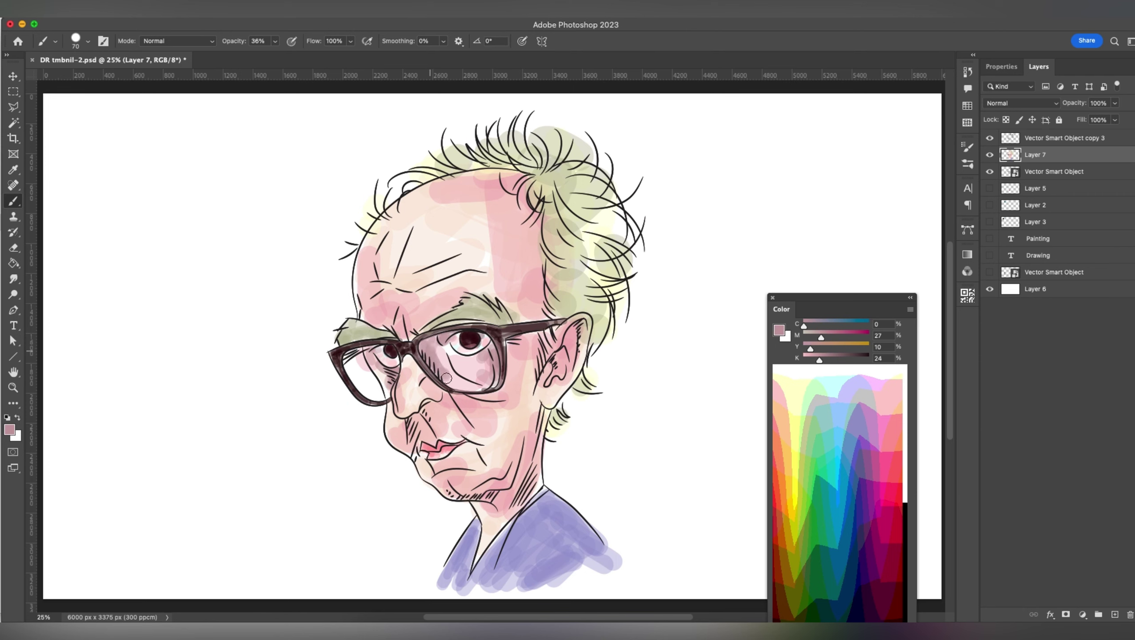
pyautogui.moveTo(442, 369)
pyautogui.mouseDown()
pyautogui.moveTo(488, 380)
pyautogui.moveTo(448, 359)
pyautogui.mouseUp()
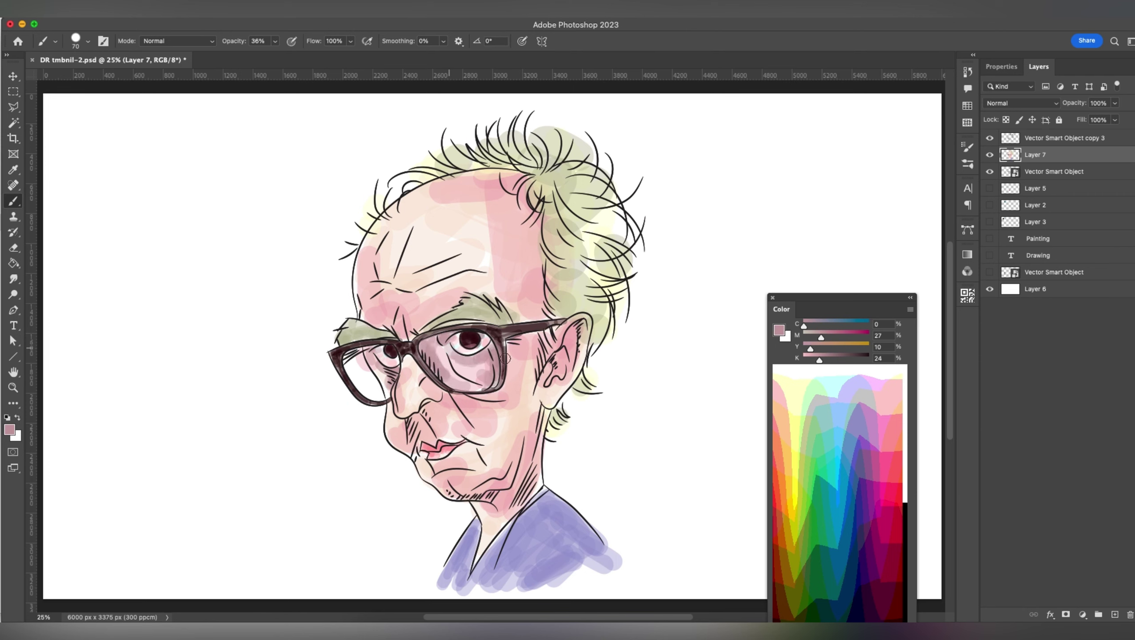
# - Add pink shading beside the nose and mouth, on the neck and on the temple
pyautogui.press(']')
pyautogui.press(']')
pyautogui.moveTo(441, 409); pyautogui.dragTo(437, 430)
pyautogui.press('[')
pyautogui.press('[')
pyautogui.press(']')
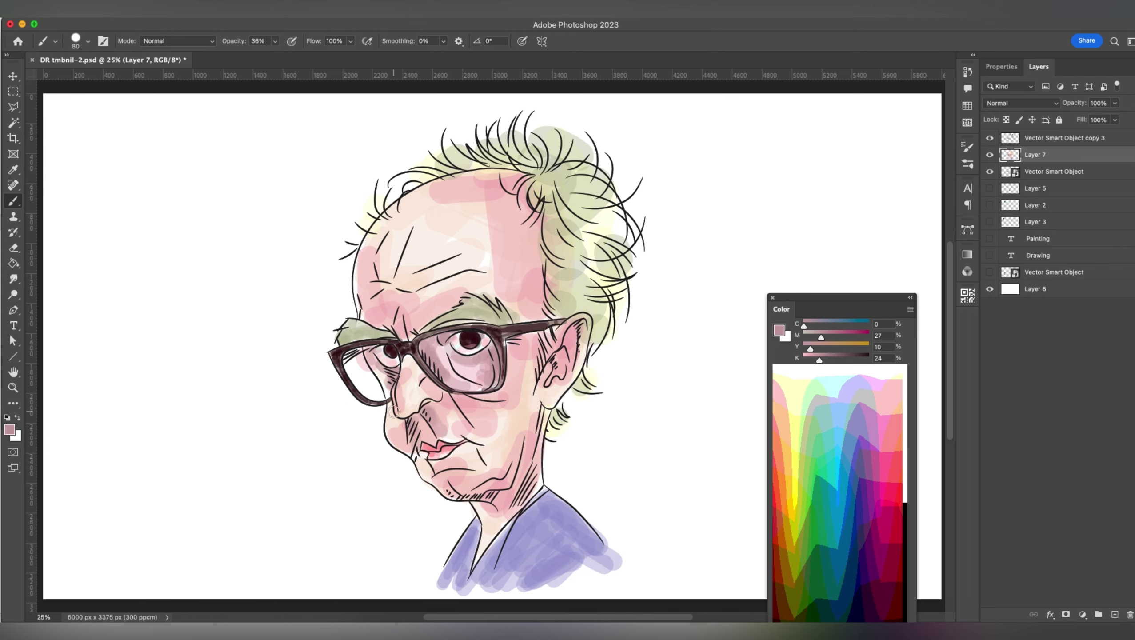
pyautogui.press('[')
pyautogui.moveTo(391, 375); pyautogui.dragTo(467, 485)
pyautogui.press(']')
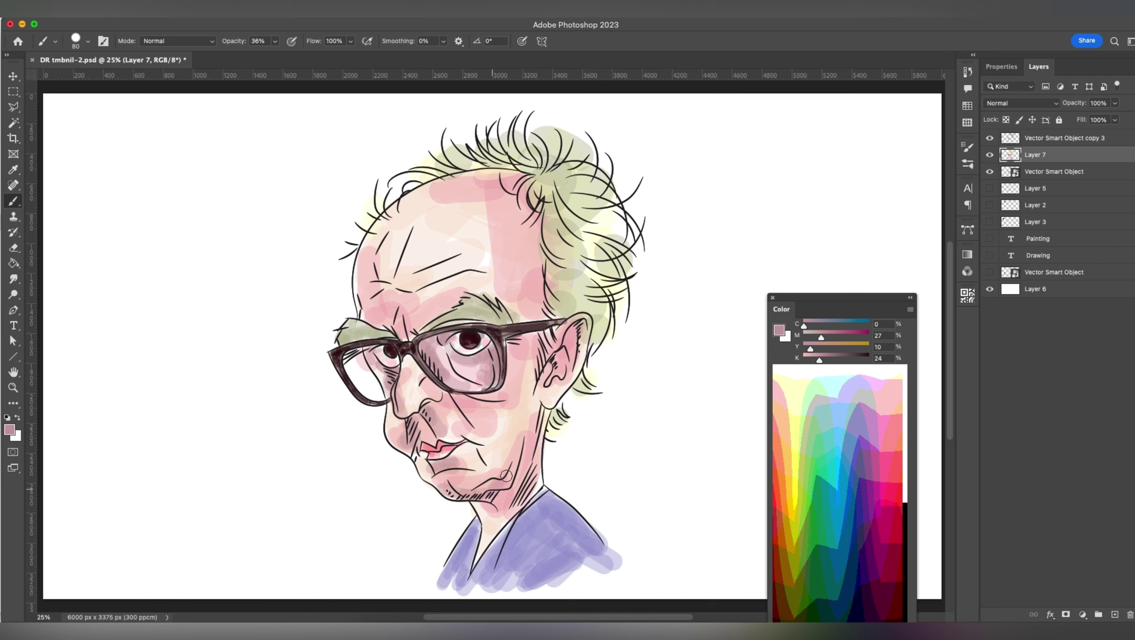
pyautogui.moveTo(531, 462); pyautogui.dragTo(525, 460)
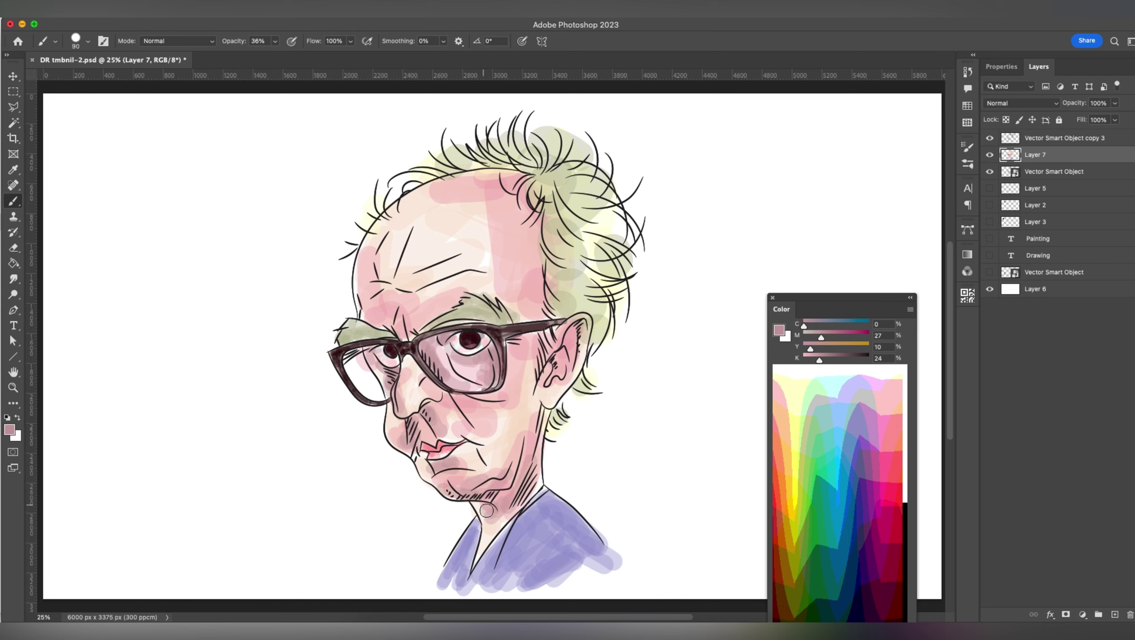
pyautogui.press('[')
pyautogui.press('[')
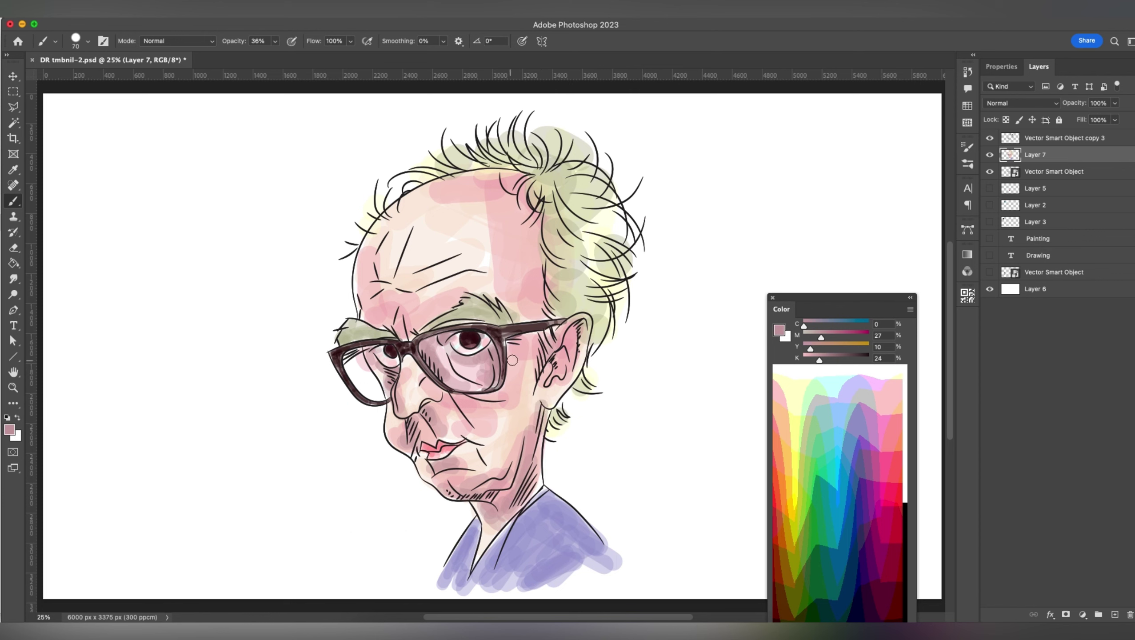
pyautogui.moveTo(514, 361); pyautogui.dragTo(529, 352)
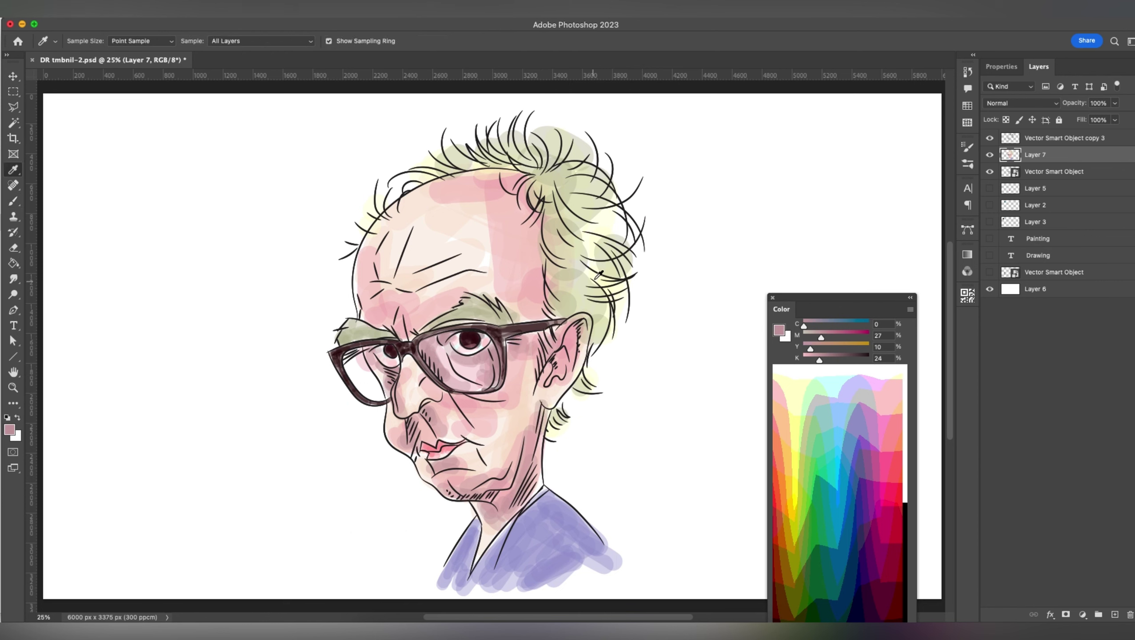
pyautogui.press('alt')
# - Sample the pale hair colour, then switch to white and finally a pale light cyan with a smaller brush
pyautogui.keyDown('alt'); pyautogui.click(582, 283); pyautogui.keyUp('alt')
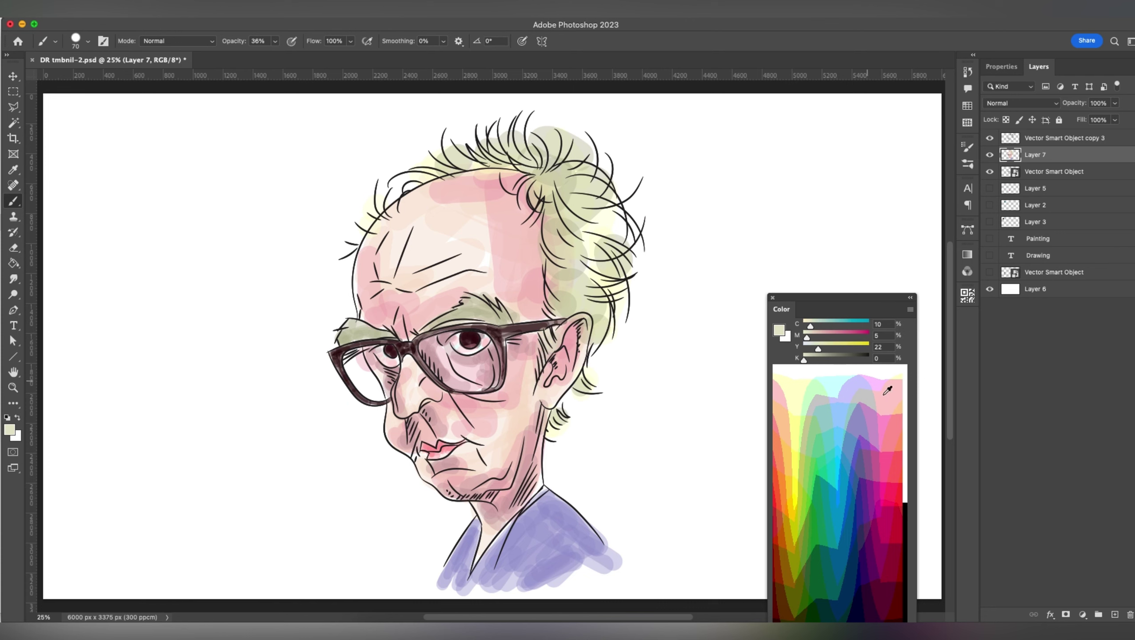
pyautogui.click(905, 406)
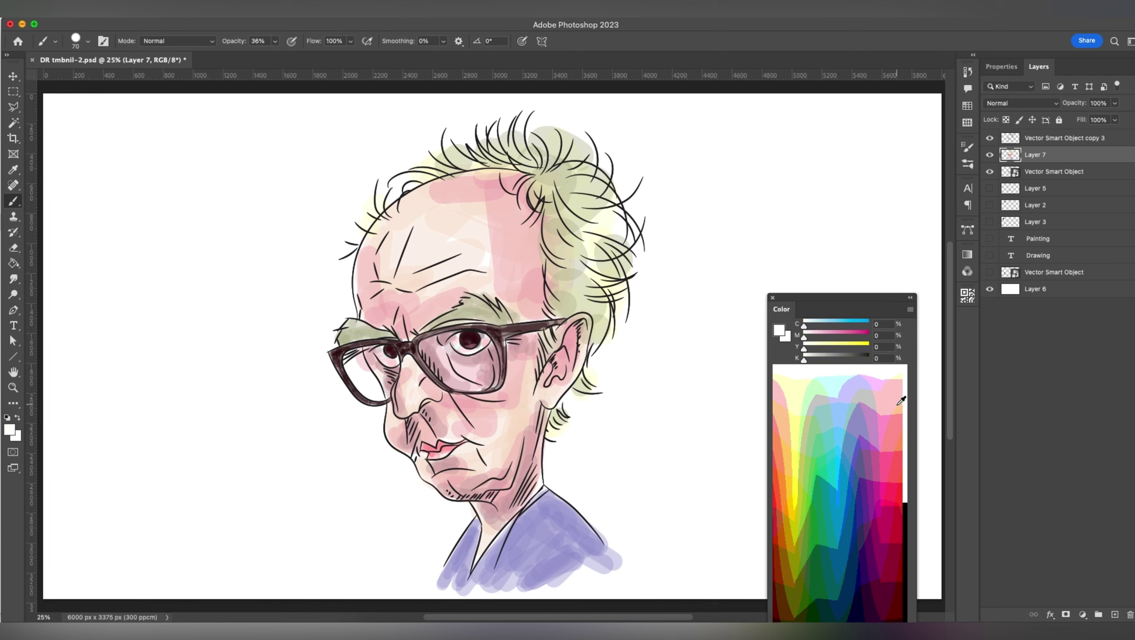
pyautogui.press('[')
pyautogui.click(839, 390)
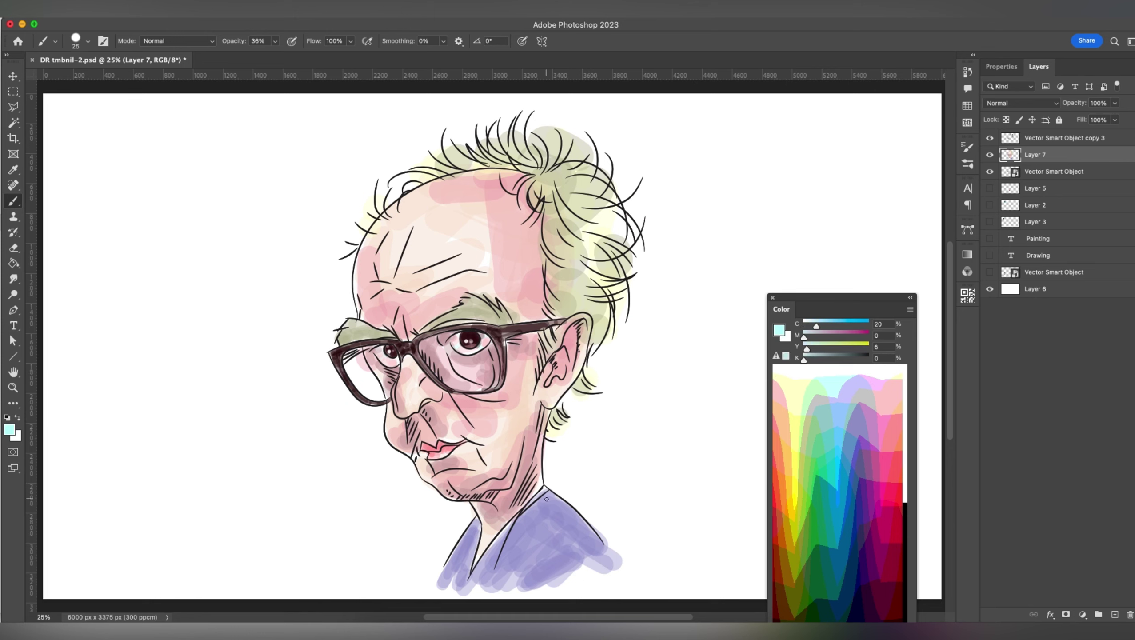
# - At 12% brush opacity, wash faint cyan on both sides of the face
pyautogui.press(']')
pyautogui.press(']')
pyautogui.press(']')
pyautogui.press(']')
pyautogui.press(']')
pyautogui.press(']')
pyautogui.press(']')
pyautogui.press(']')
pyautogui.press(']')
pyautogui.moveTo(275, 43); pyautogui.dragTo(258, 58)
pyautogui.press('[')
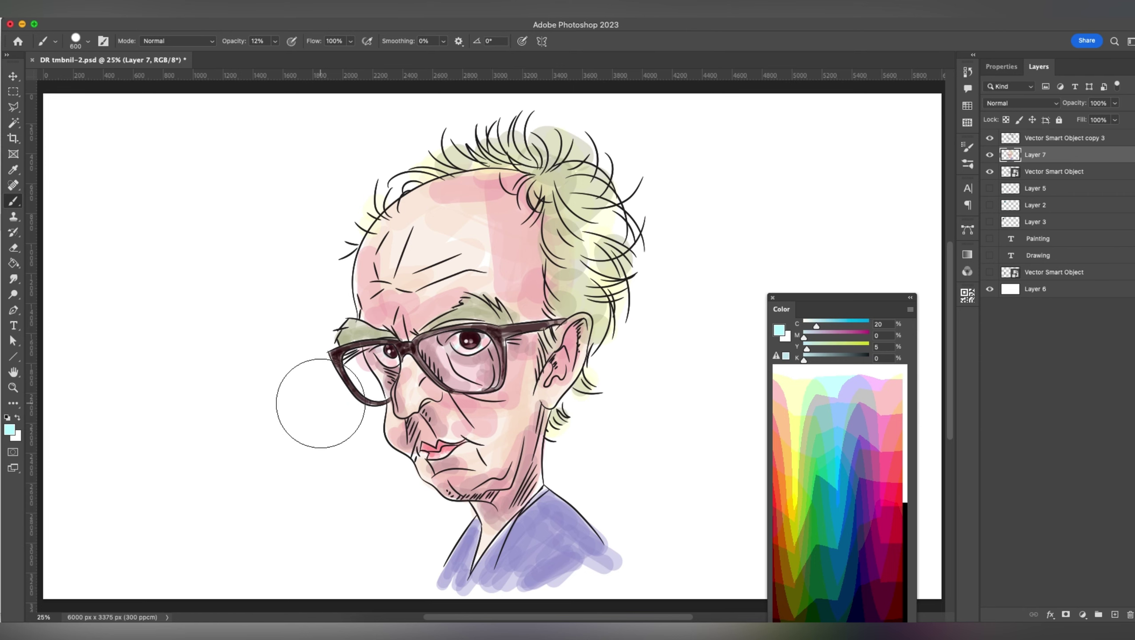
pyautogui.moveTo(321, 403); pyautogui.dragTo(301, 478)
pyautogui.press('[')
pyautogui.press('[')
pyautogui.press('[')
pyautogui.press('[')
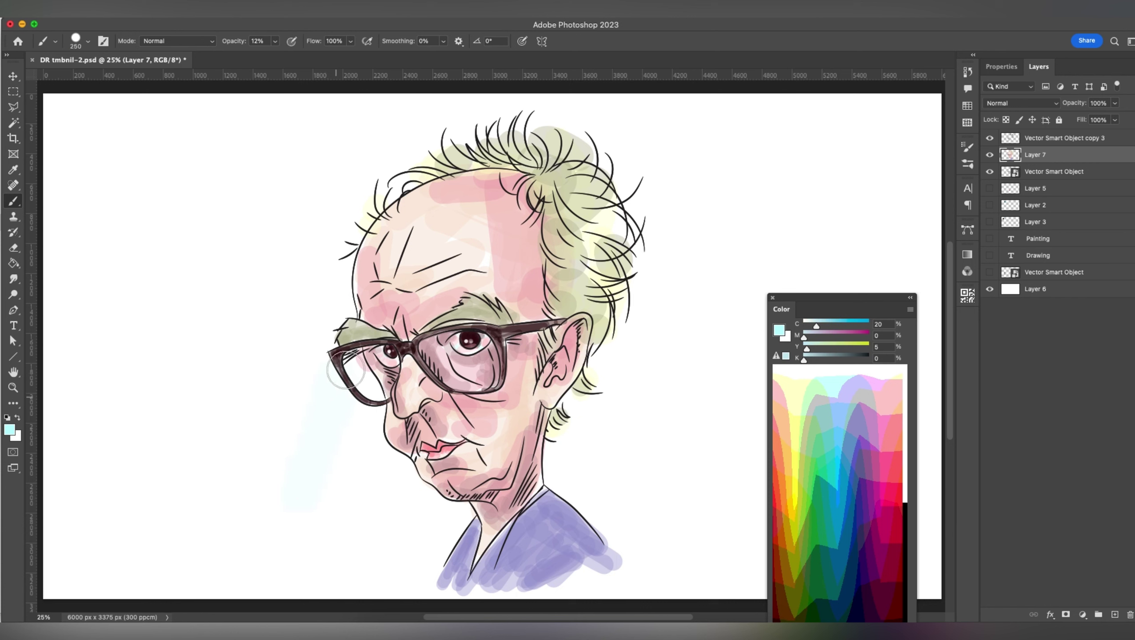
pyautogui.moveTo(346, 368)
pyautogui.mouseDown()
pyautogui.moveTo(344, 474)
pyautogui.moveTo(408, 497)
pyautogui.mouseUp()
pyautogui.press(']')
pyautogui.press(']')
pyautogui.moveTo(296, 345)
pyautogui.mouseDown()
pyautogui.moveTo(277, 204)
pyautogui.moveTo(237, 284)
pyautogui.mouseUp()
pyautogui.press(']')
pyautogui.moveTo(628, 363)
pyautogui.mouseDown()
pyautogui.moveTo(697, 247)
pyautogui.moveTo(715, 442)
pyautogui.moveTo(786, 235)
pyautogui.moveTo(693, 341)
pyautogui.mouseUp()
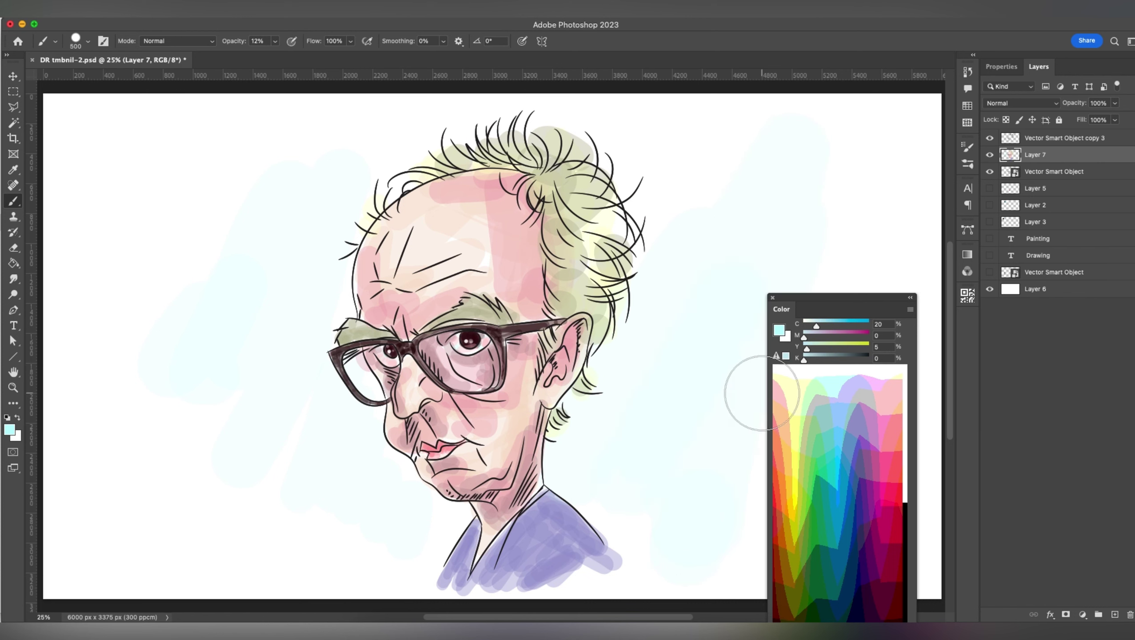
# - Grey the colour and wash grey-cyan around the face, neck and right of the hair
pyautogui.moveTo(804, 360); pyautogui.dragTo(817, 360)
pyautogui.press(']')
pyautogui.moveTo(628, 426)
pyautogui.mouseDown()
pyautogui.moveTo(646, 363)
pyautogui.moveTo(687, 362)
pyautogui.moveTo(703, 537)
pyautogui.mouseUp()
pyautogui.press('[')
pyautogui.press('[')
pyautogui.moveTo(289, 224)
pyautogui.mouseDown()
pyautogui.moveTo(242, 342)
pyautogui.moveTo(309, 342)
pyautogui.moveTo(393, 516)
pyautogui.mouseUp()
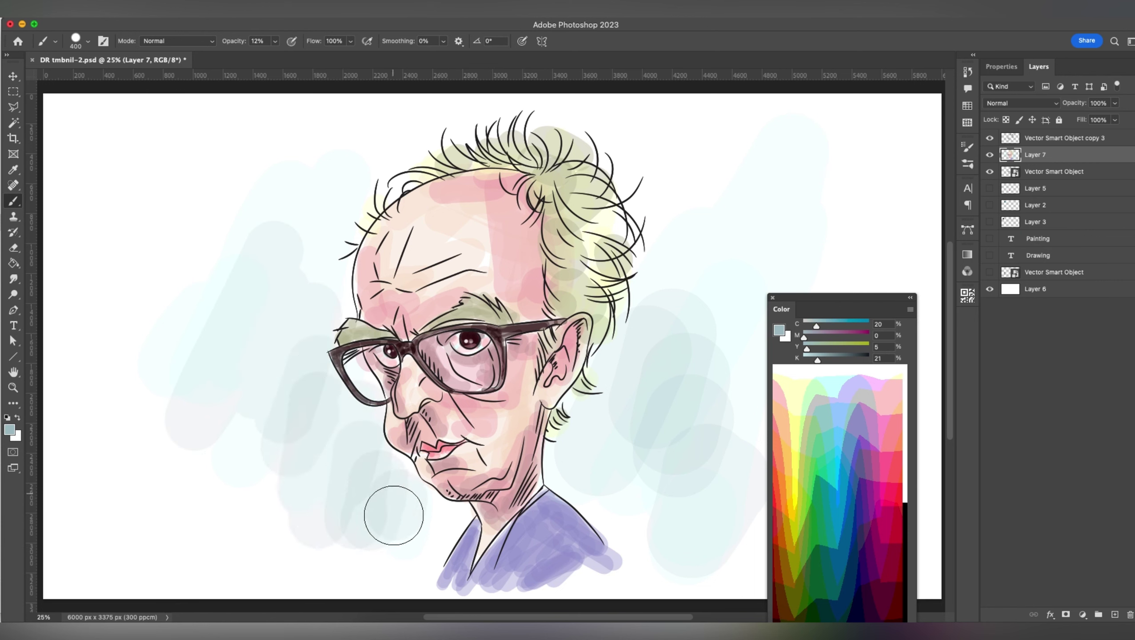
pyautogui.moveTo(309, 493); pyautogui.dragTo(222, 558)
pyautogui.press('[')
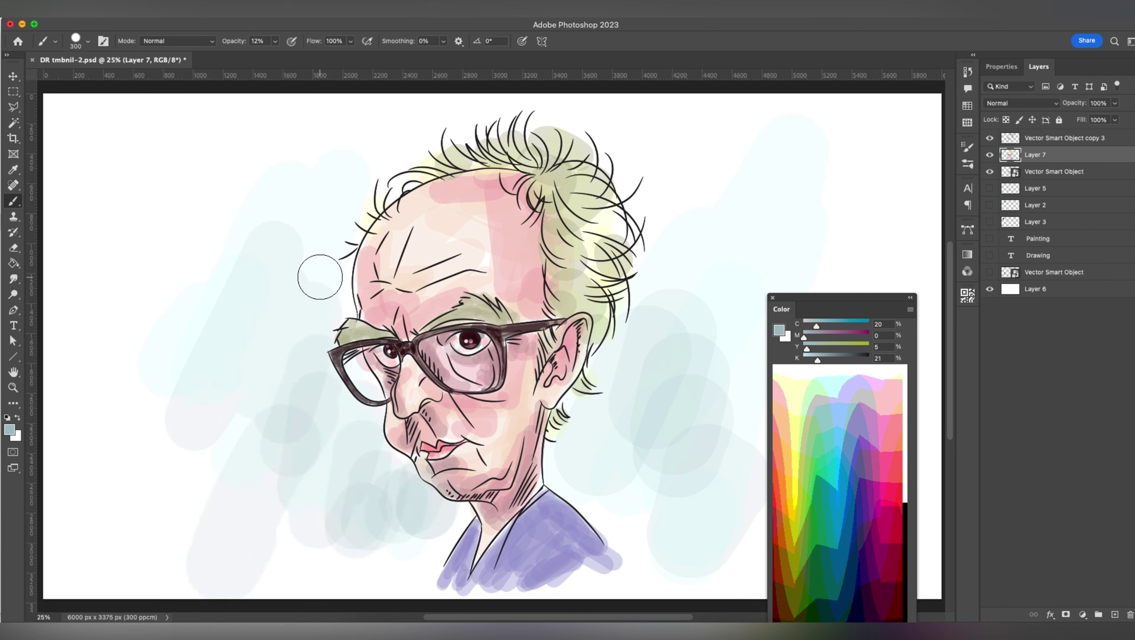
pyautogui.press(']')
pyautogui.press(']')
pyautogui.moveTo(621, 393)
pyautogui.mouseDown()
pyautogui.moveTo(588, 457)
pyautogui.moveTo(600, 499)
pyautogui.mouseUp()
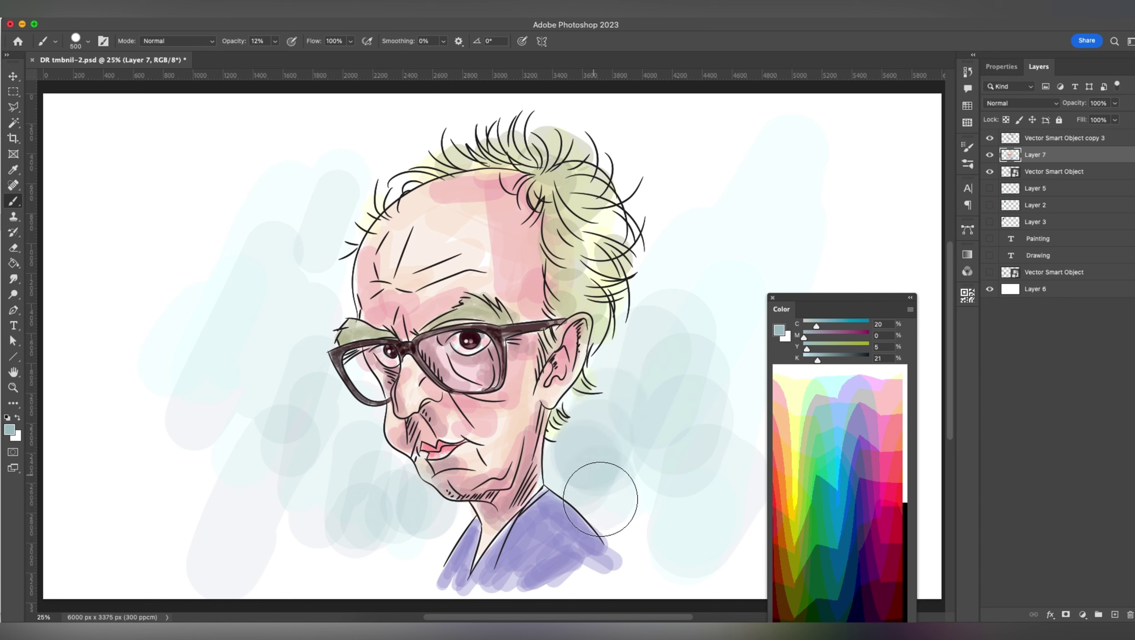
pyautogui.moveTo(659, 279); pyautogui.dragTo(672, 223)
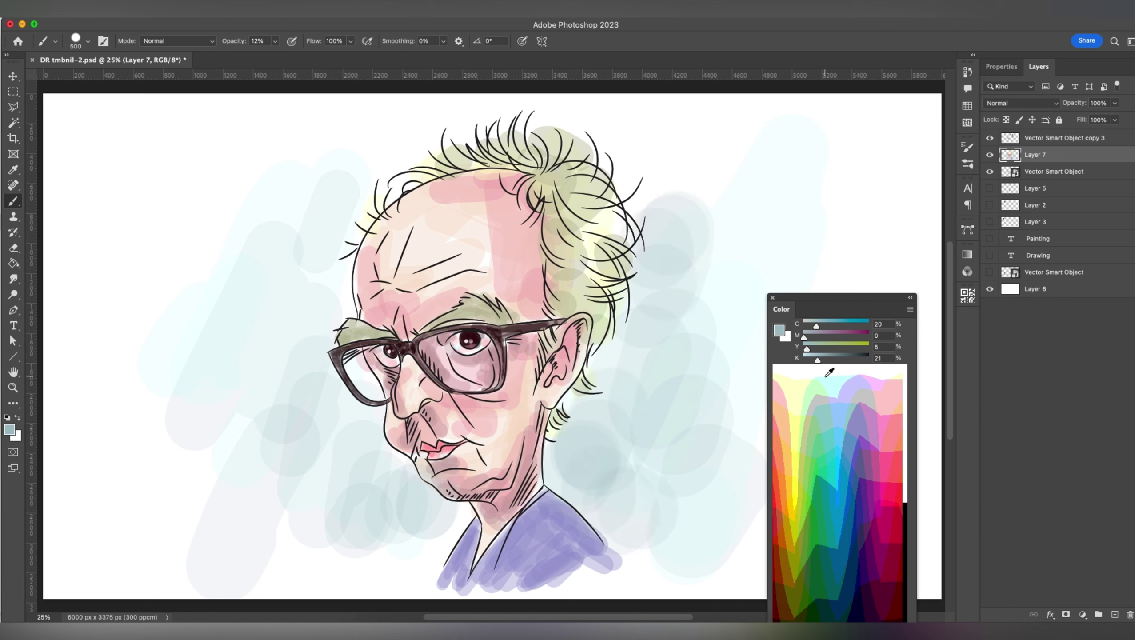
pyautogui.press('[')
# - Dab a small white highlight on the right eye
pyautogui.click(904, 400)
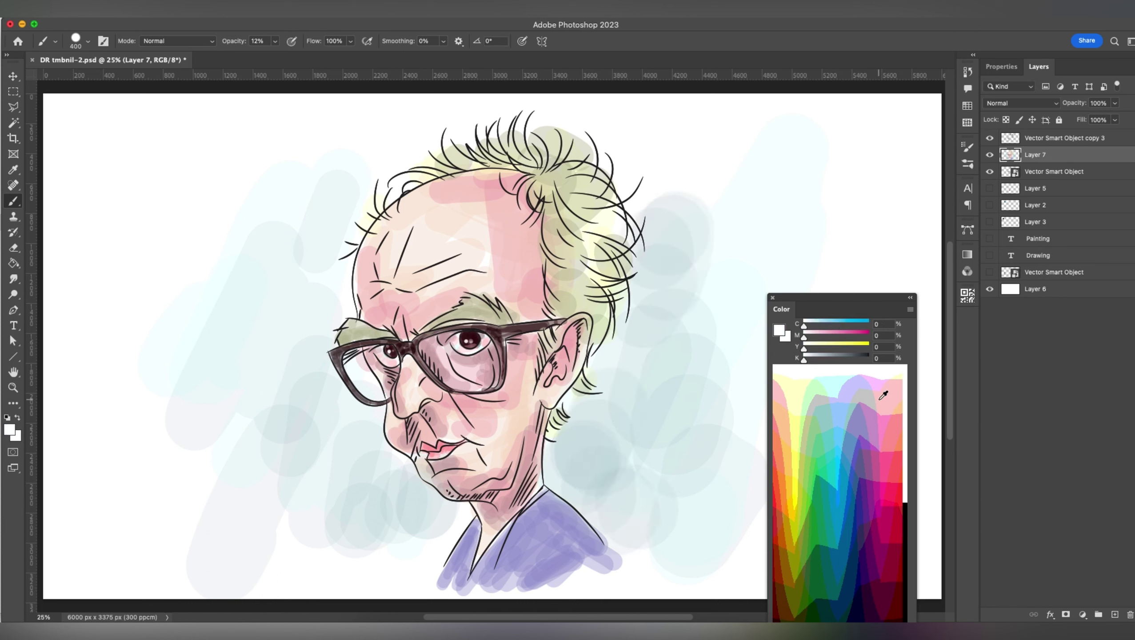
pyautogui.press('[')
pyautogui.press('[')
pyautogui.press('[')
pyautogui.click(460, 346)
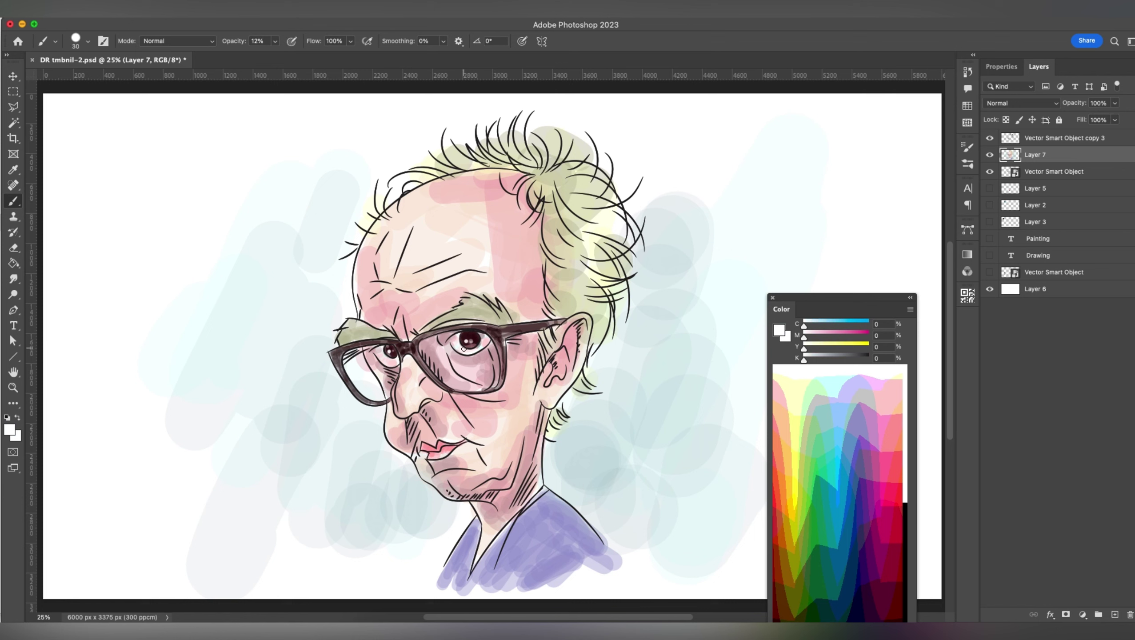